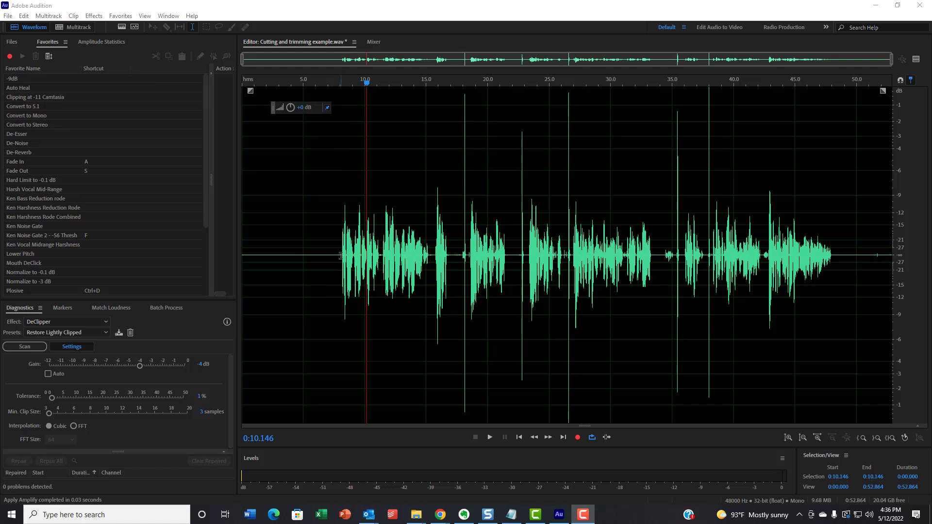
# Delete the opening silence up to about 0:08.05 and the silent tail after about 0:40.2 of the shortened recording.
pyautogui.moveTo(341, 255); pyautogui.dragTo(77, 265)
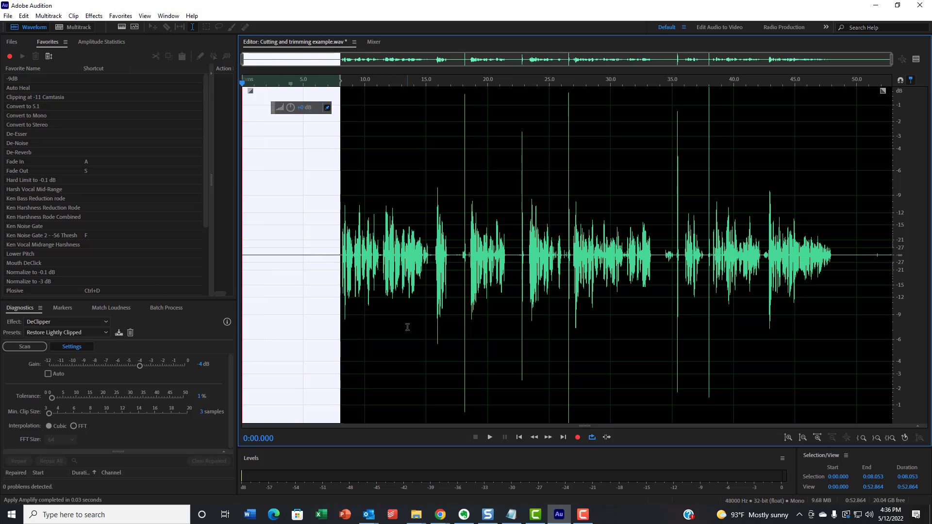
pyautogui.press('Delete')
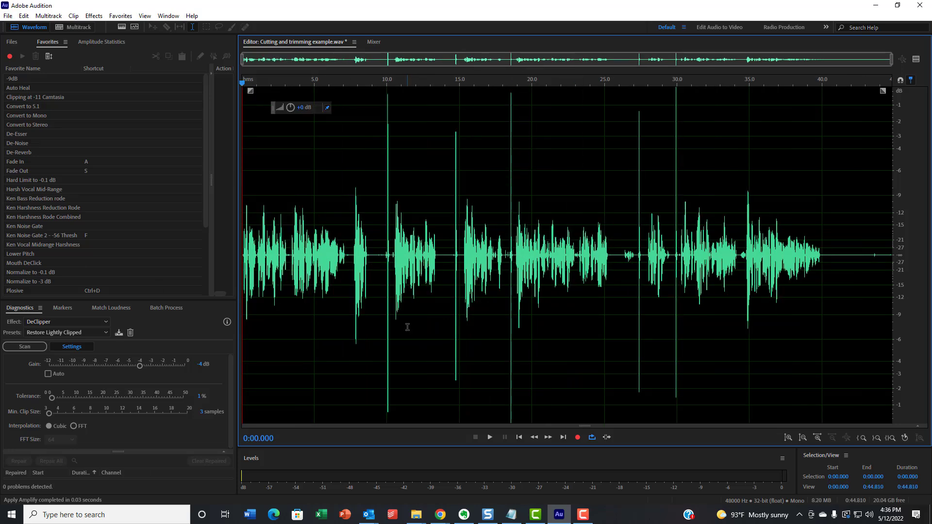
pyautogui.press('space')
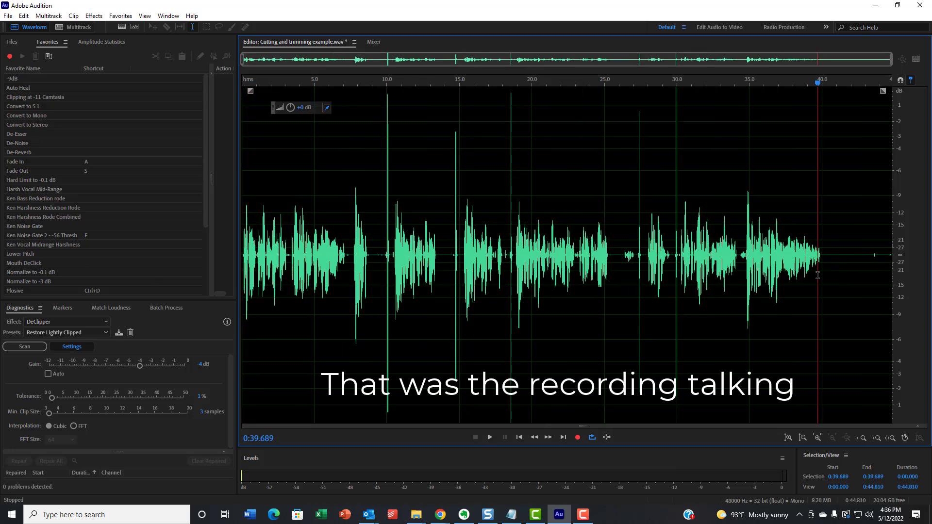
pyautogui.scroll(1, 822, 258)
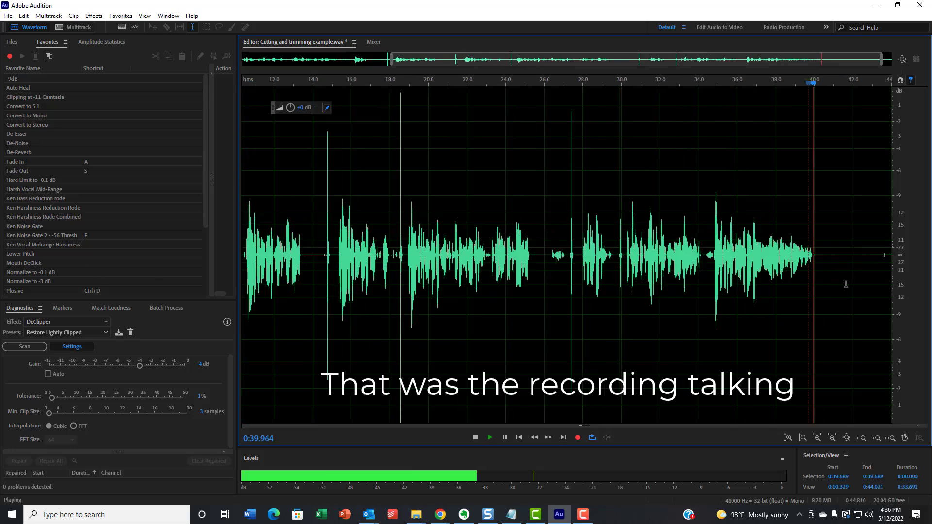
pyautogui.press('space')
pyautogui.moveTo(820, 259); pyautogui.dragTo(931, 310)
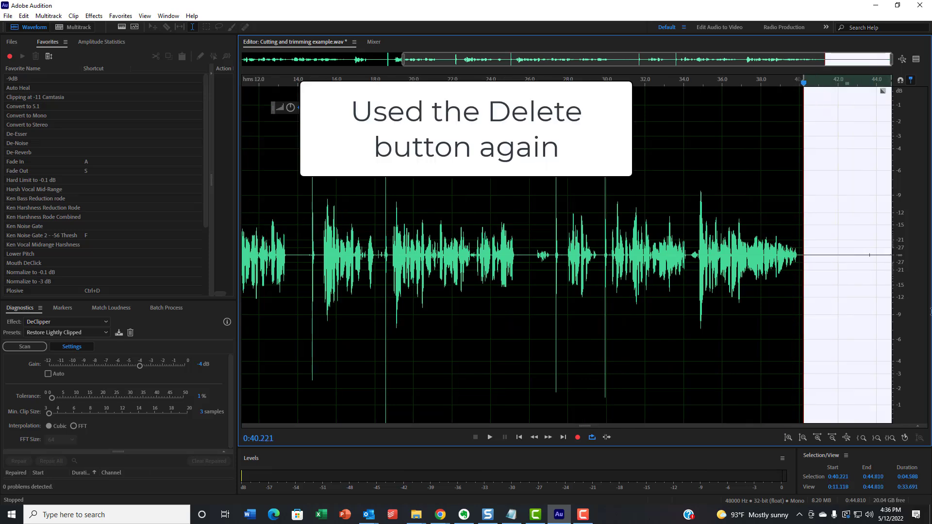
pyautogui.press('Delete')
pyautogui.scroll(-1, 741, 333)
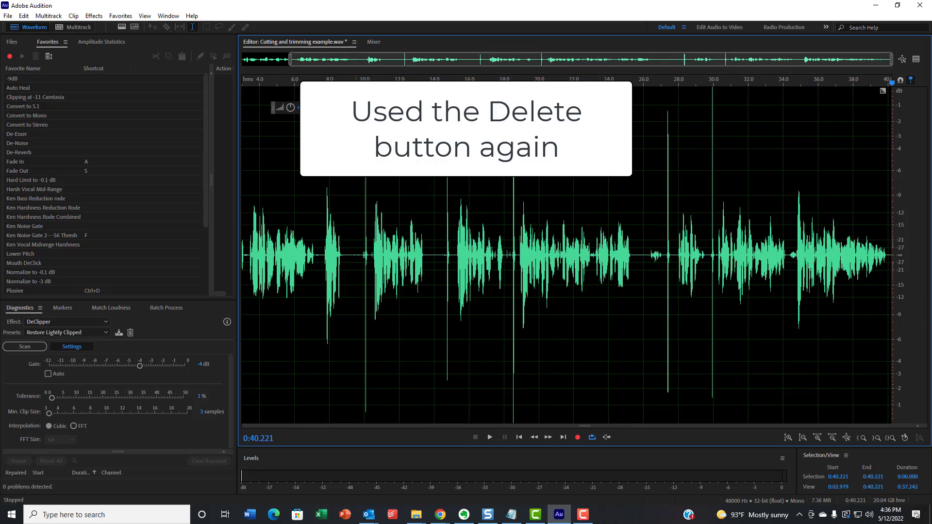
# Listen to the mistake marker near 0:15, and play the recording from its beginning to about 0:12 to find the first flubbed take.
pyautogui.click(446, 191)
pyautogui.press('space')
pyautogui.press('space')
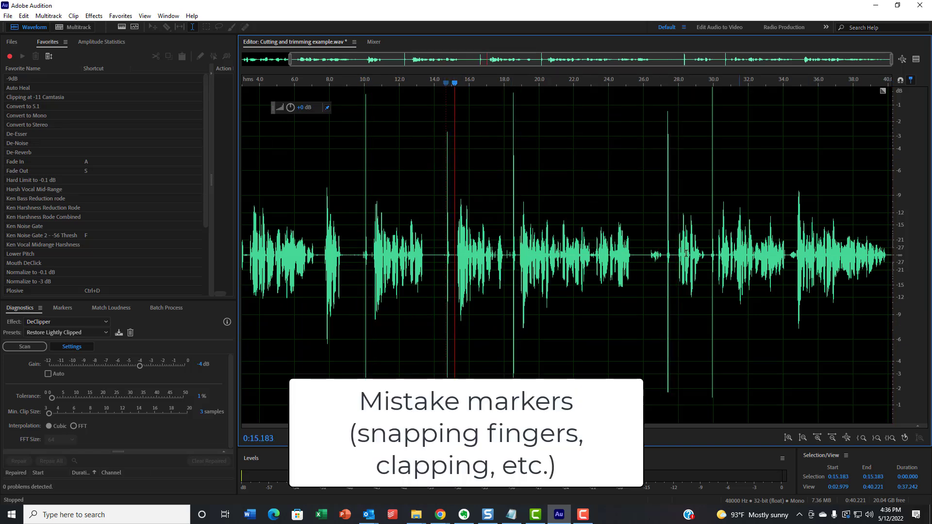
pyautogui.click(292, 284)
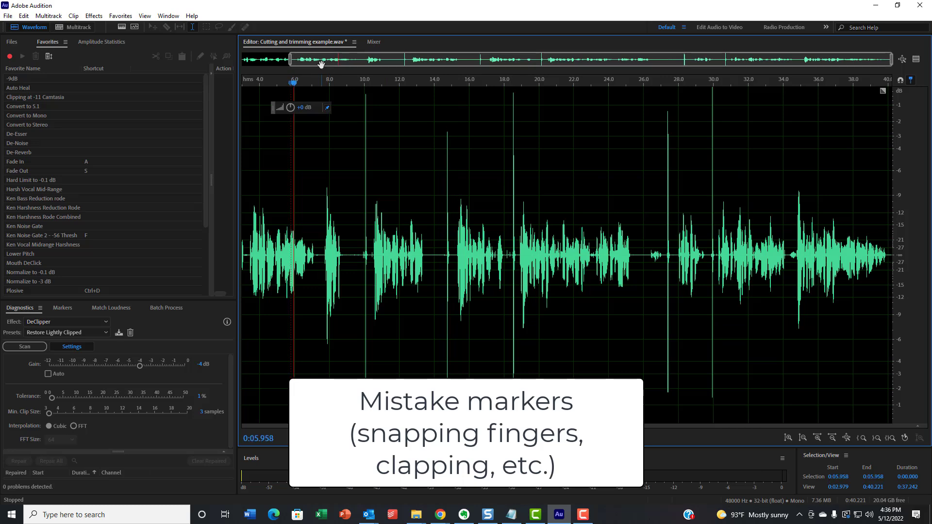
pyautogui.hscroll(-2, 249, 257)
pyautogui.click(243, 262)
pyautogui.press('space')
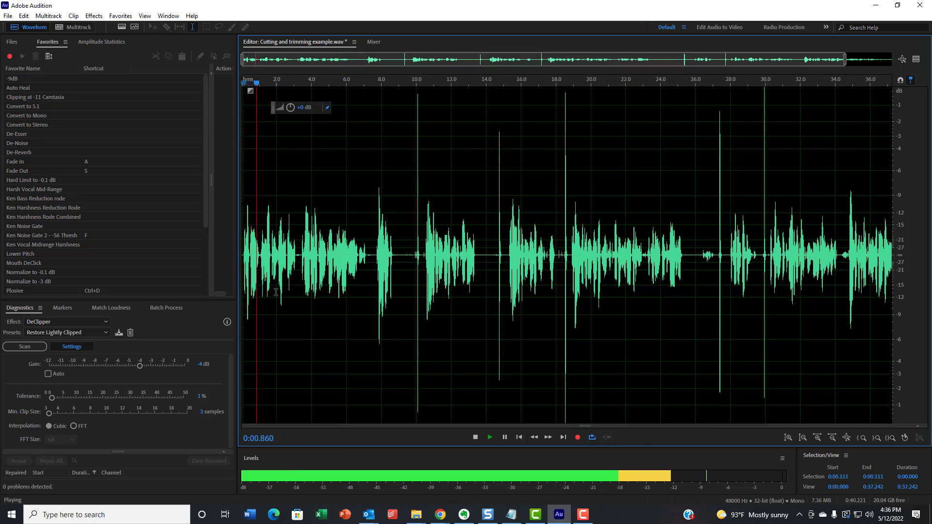
pyautogui.scroll(2, 280, 291)
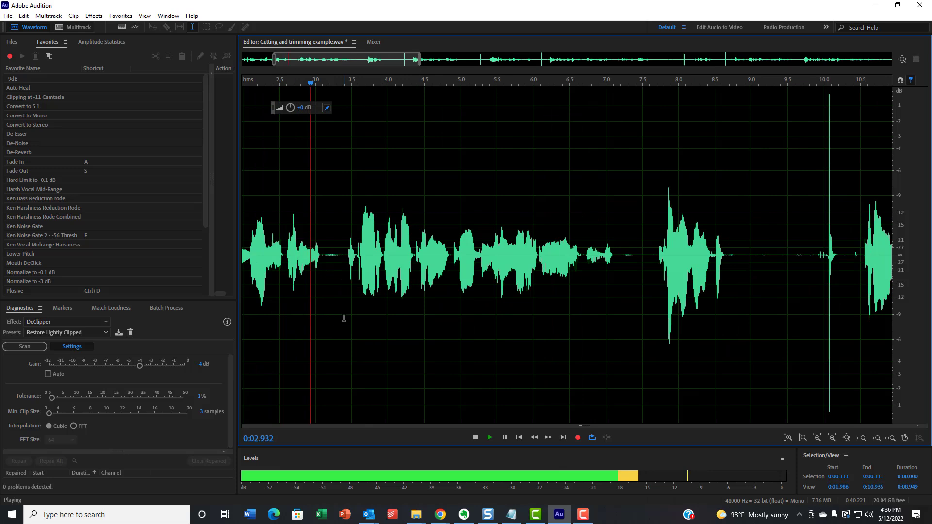
pyautogui.scroll(2, 344, 316)
pyautogui.scroll(-3, 345, 318)
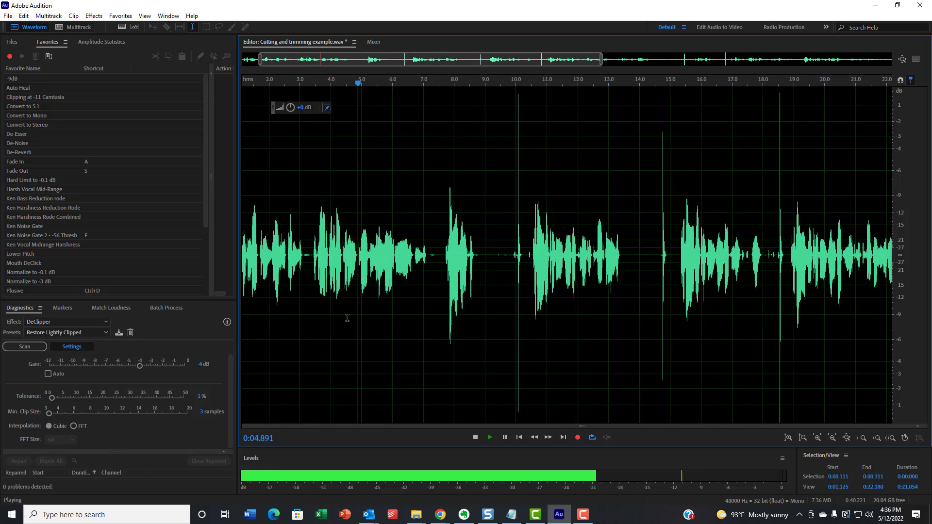
pyautogui.scroll(1, 413, 323)
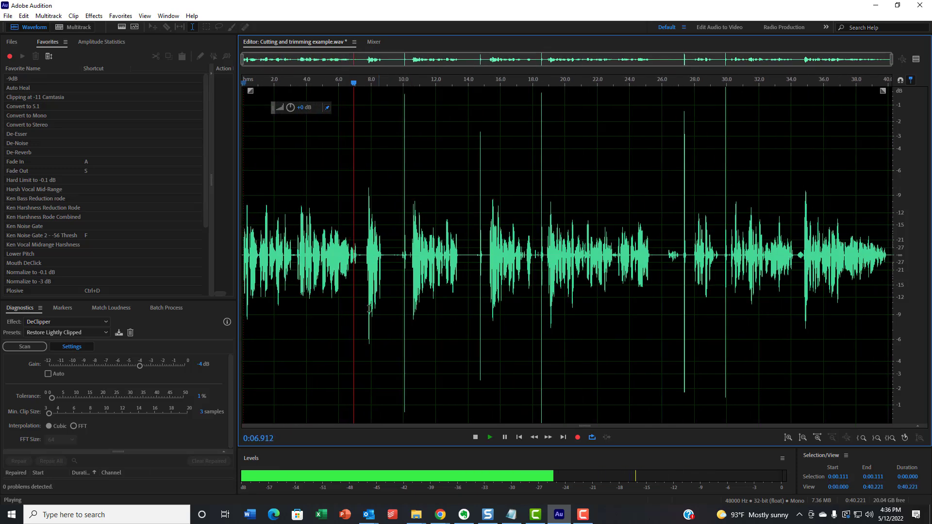
pyautogui.scroll(1, 359, 304)
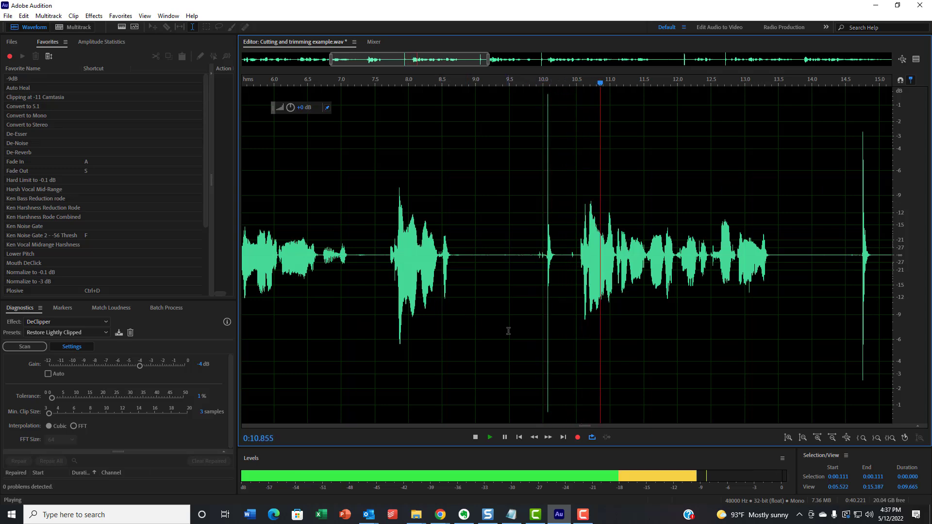
pyautogui.scroll(-3, 508, 328)
pyautogui.press('space')
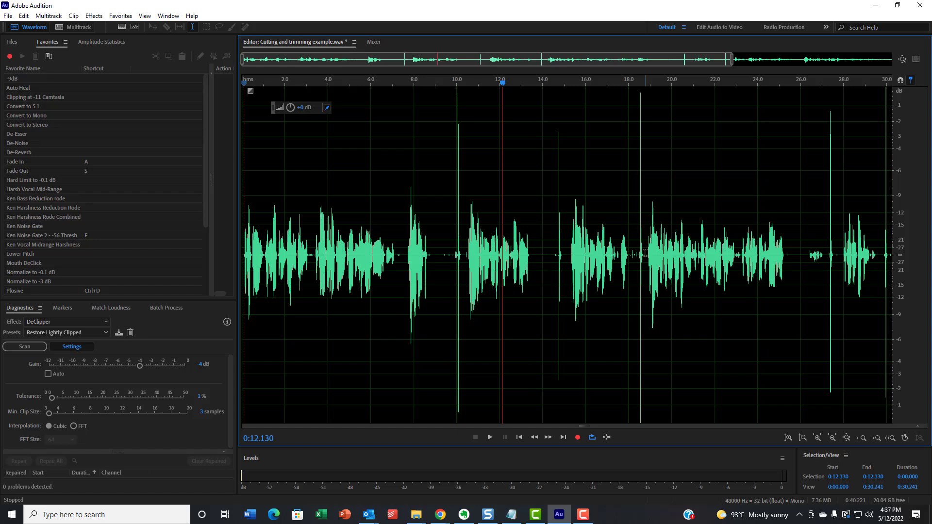
# Audition both boundaries of the flubbed takes and delete the stretch from about 0:07.6 to 0:18.8, including its three mistake markers.
pyautogui.click(406, 266)
pyautogui.press('space')
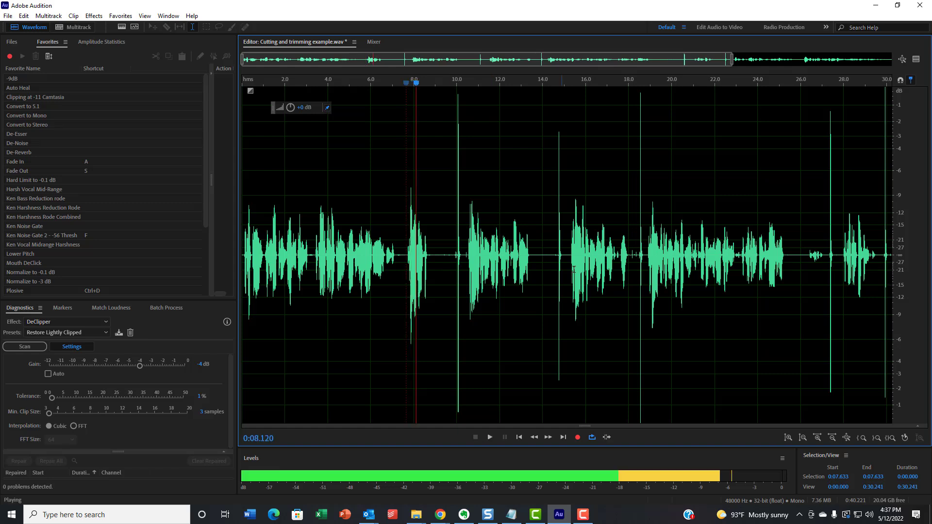
pyautogui.press('space')
pyautogui.click(647, 254)
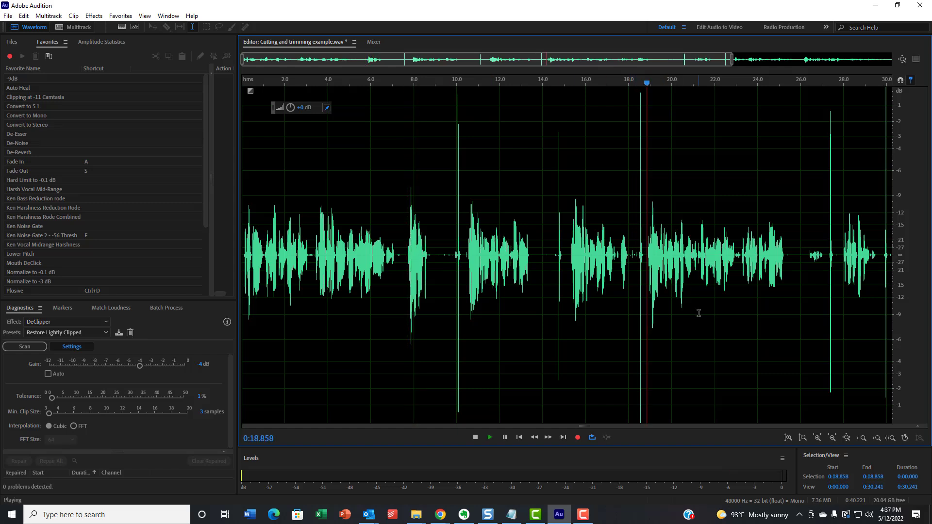
pyautogui.press('space')
pyautogui.press('space')
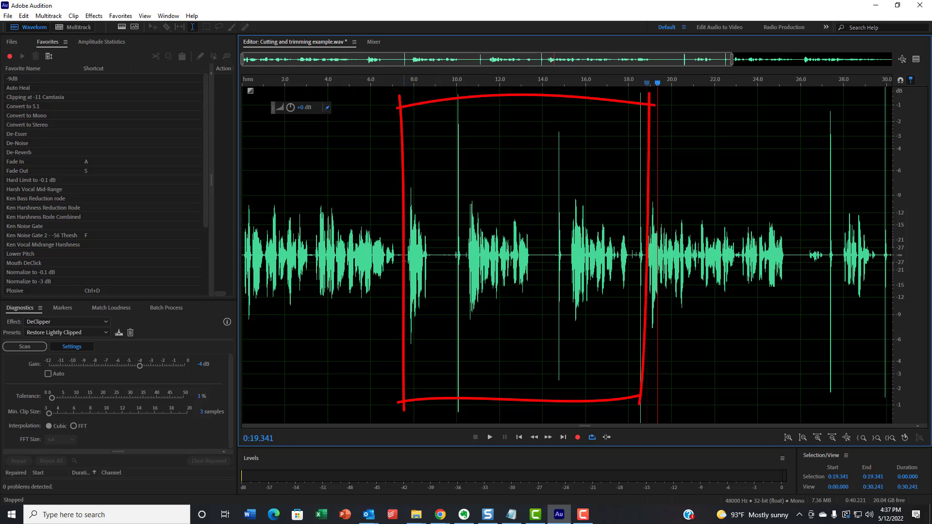
pyautogui.moveTo(407, 254); pyautogui.dragTo(645, 254)
pyautogui.click(399, 256)
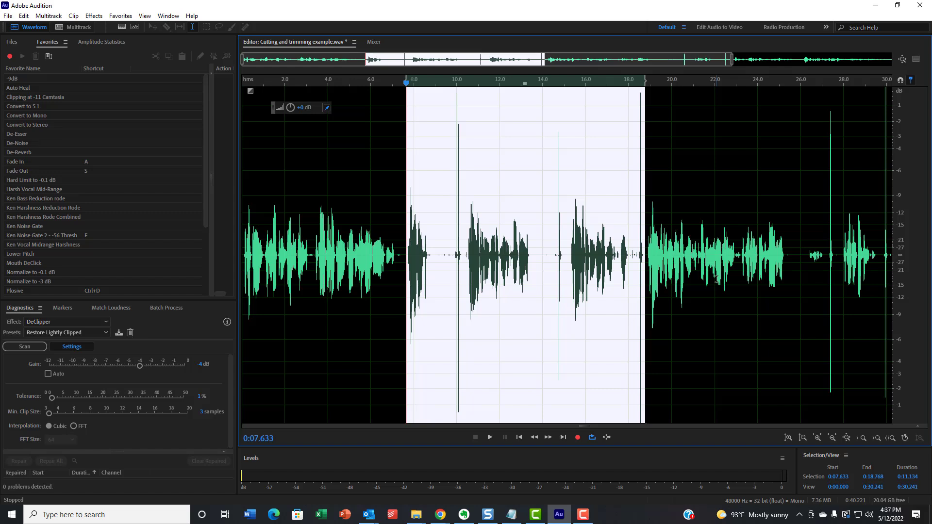
pyautogui.press('Delete')
# Play across the new join and shorten its overlong pause by deleting the silence from about 0:07.48 to 0:07.75, after the breath.
pyautogui.click(357, 278)
pyautogui.press('space')
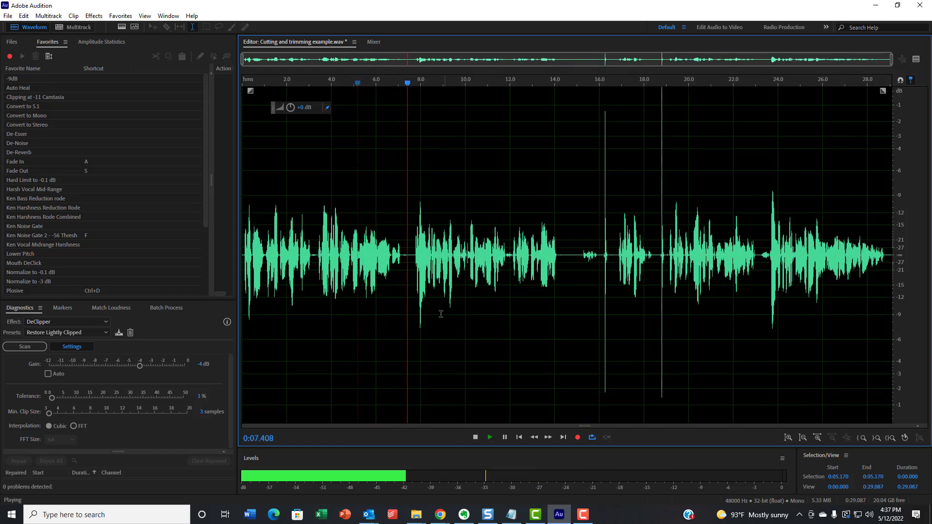
pyautogui.scroll(2, 457, 316)
pyautogui.press('space')
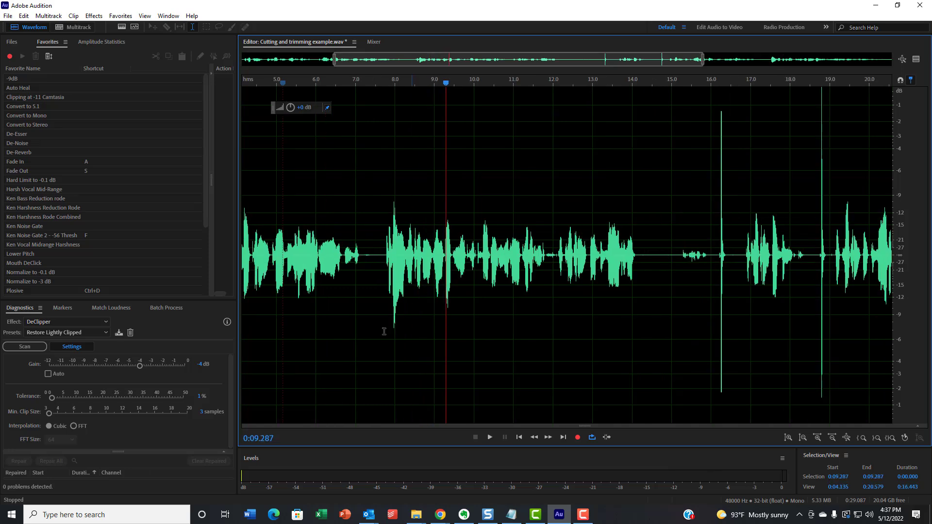
pyautogui.scroll(1, 367, 302)
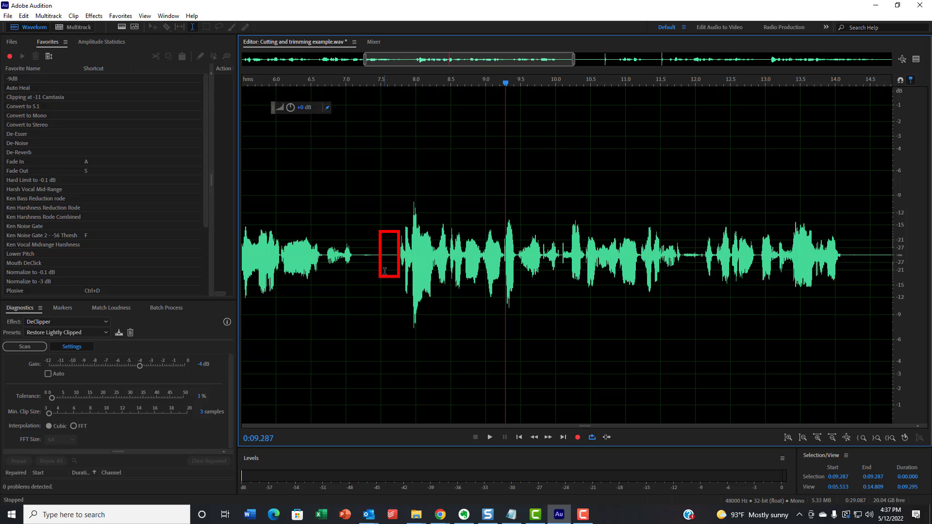
pyautogui.scroll(-1, 384, 271)
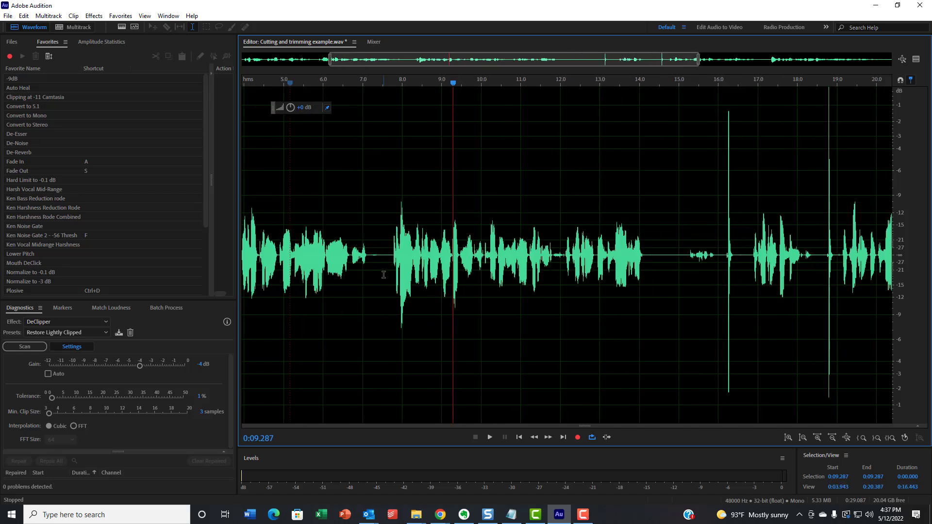
pyautogui.click(256, 302)
pyautogui.press('space')
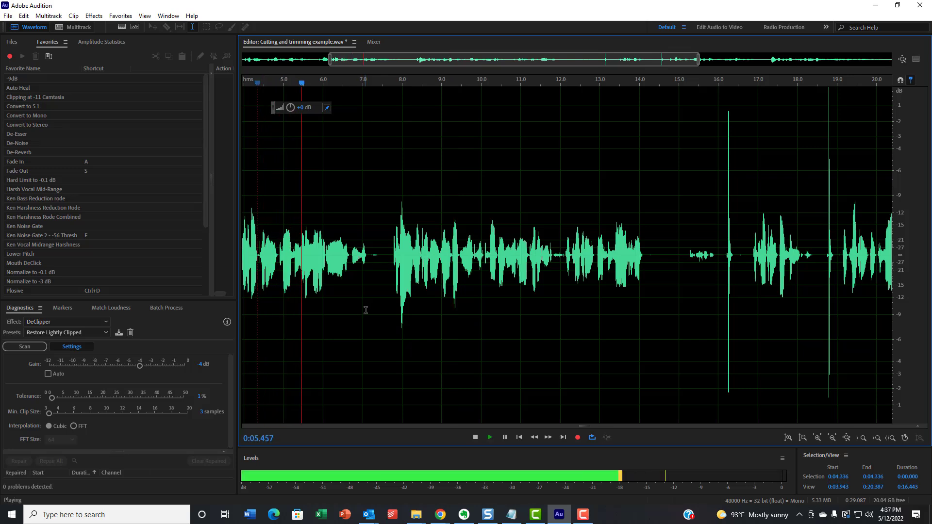
pyautogui.scroll(1, 371, 298)
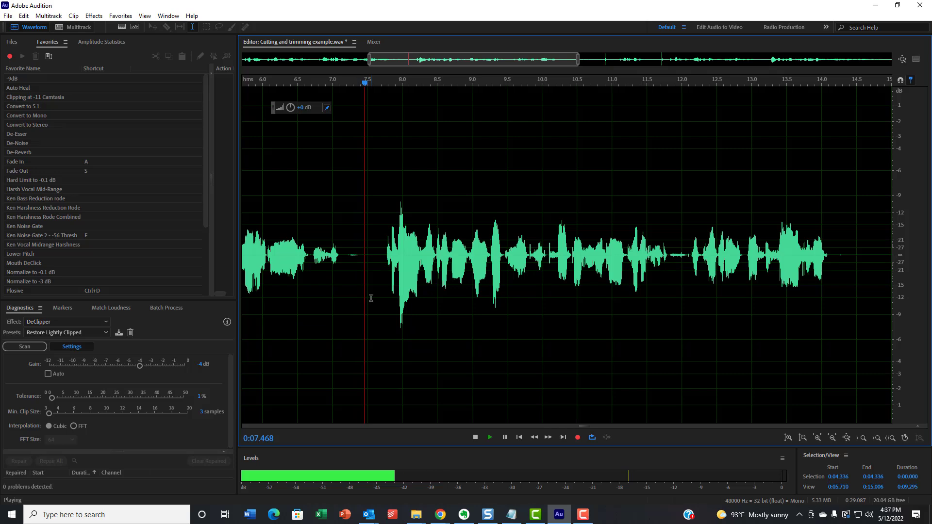
pyautogui.press('space')
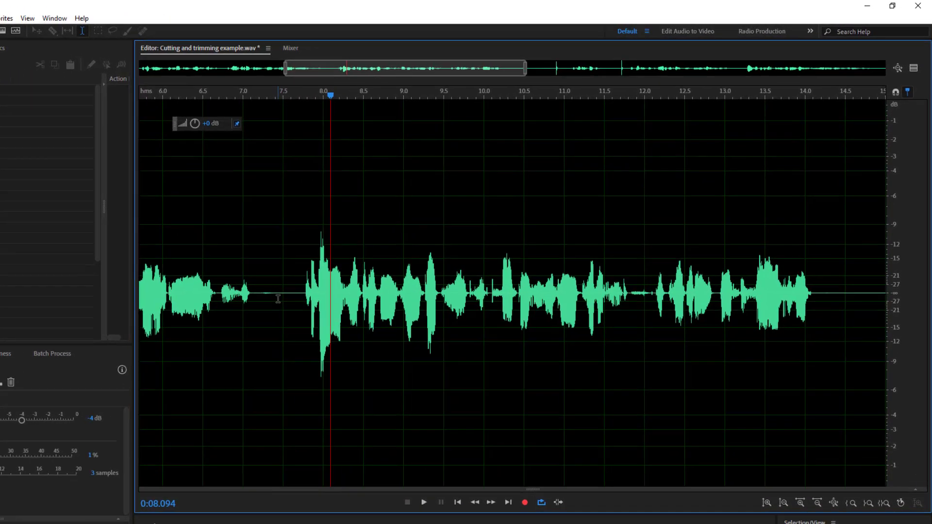
pyautogui.moveTo(366, 264); pyautogui.dragTo(385, 280)
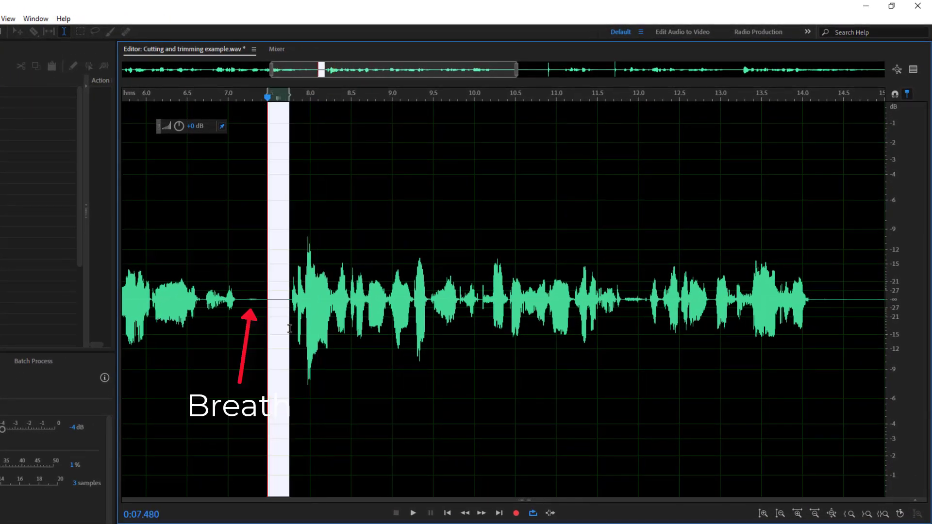
pyautogui.press('Delete')
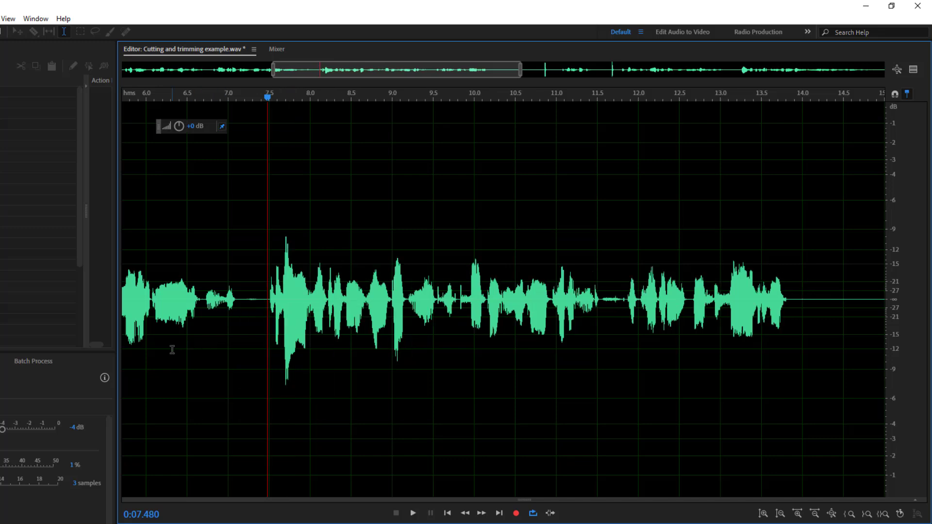
# Play back the shortened pause from about 0:06.3 to check the timing between the two phrases.
pyautogui.click(172, 350)
pyautogui.press('space')
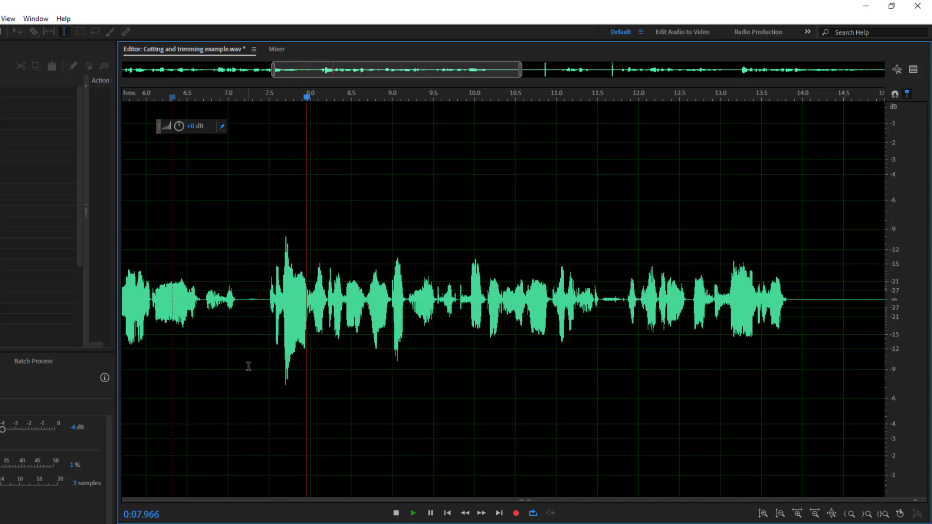
pyautogui.press('space')
pyautogui.scroll(1, 312, 373)
pyautogui.scroll(-2, 312, 373)
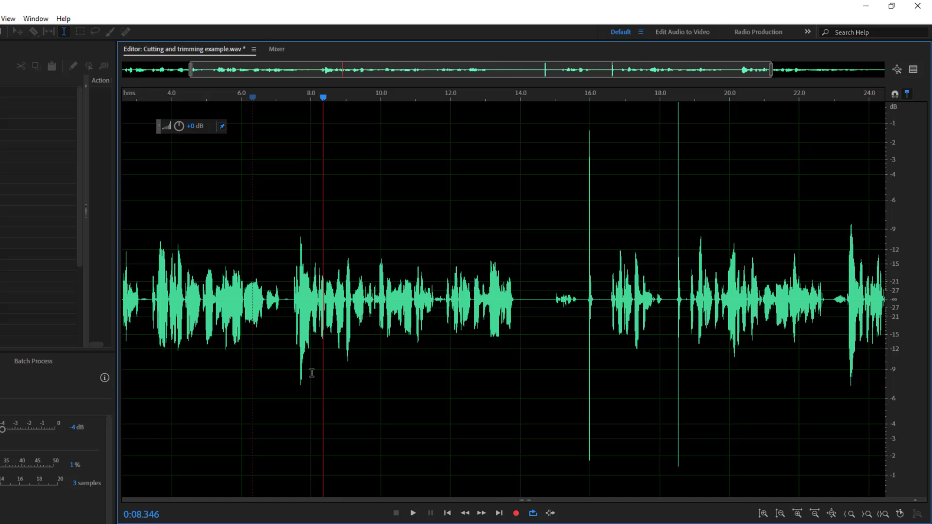
# Play the recording from about 0:11.1, 0:16.4 and 0:18.8 to locate the flubbed takes and the good restart.
pyautogui.click(419, 375)
pyautogui.press('space')
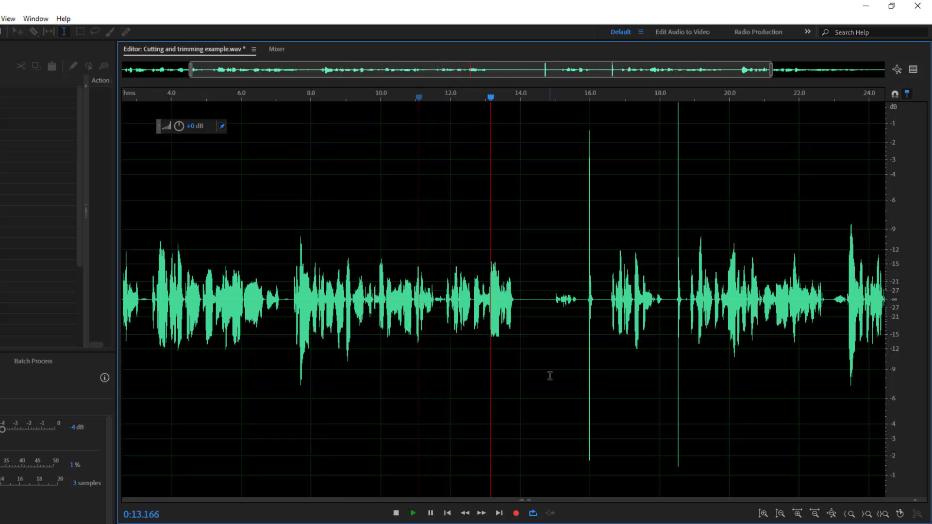
pyautogui.click(603, 321)
pyautogui.press('space')
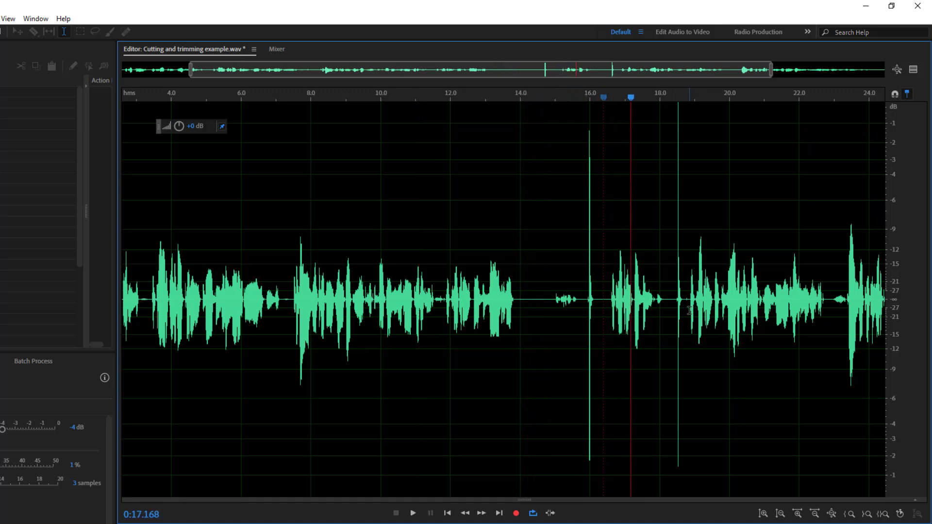
pyautogui.click(689, 311)
pyautogui.press('space')
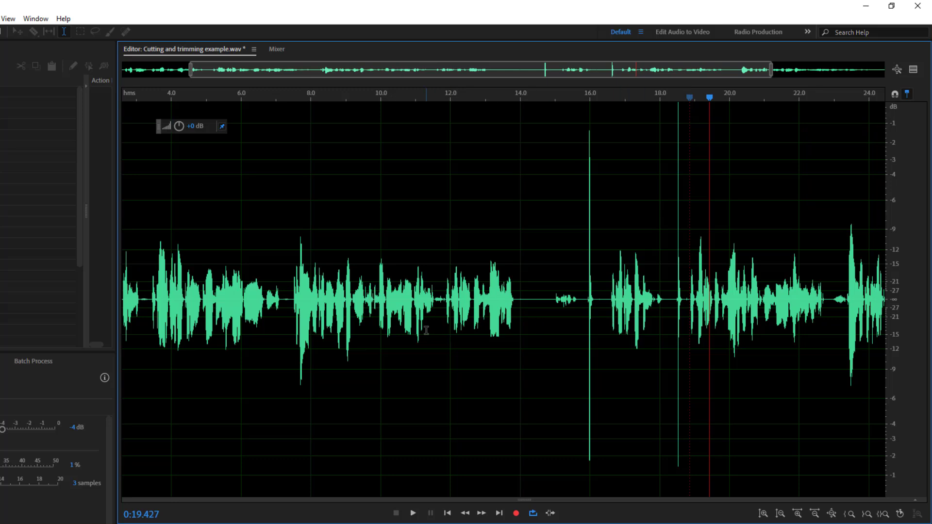
pyautogui.click(689, 300)
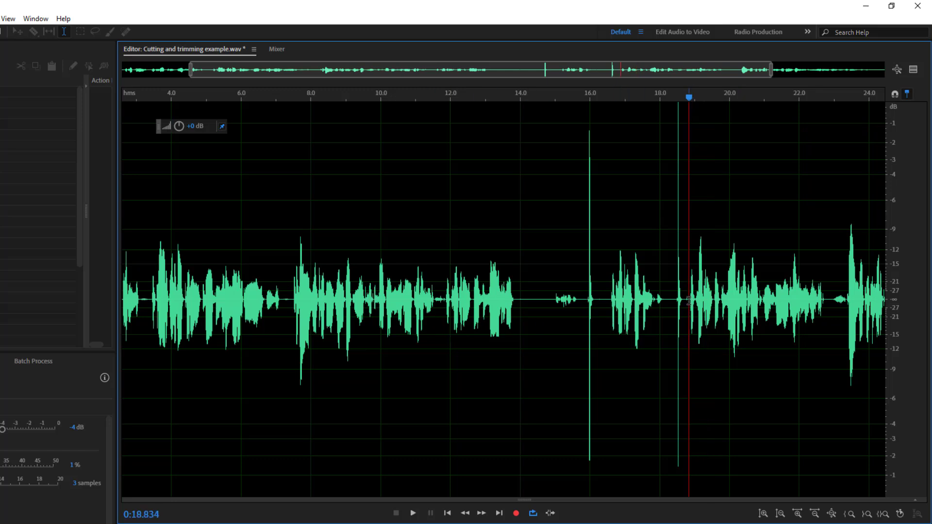
# Audition the phrase at about 0:11.1 and delete the flubbed takes from about 0:11.85 to 0:18.8, including both mistake markers.
pyautogui.click(420, 325)
pyautogui.scroll(3, 420, 326)
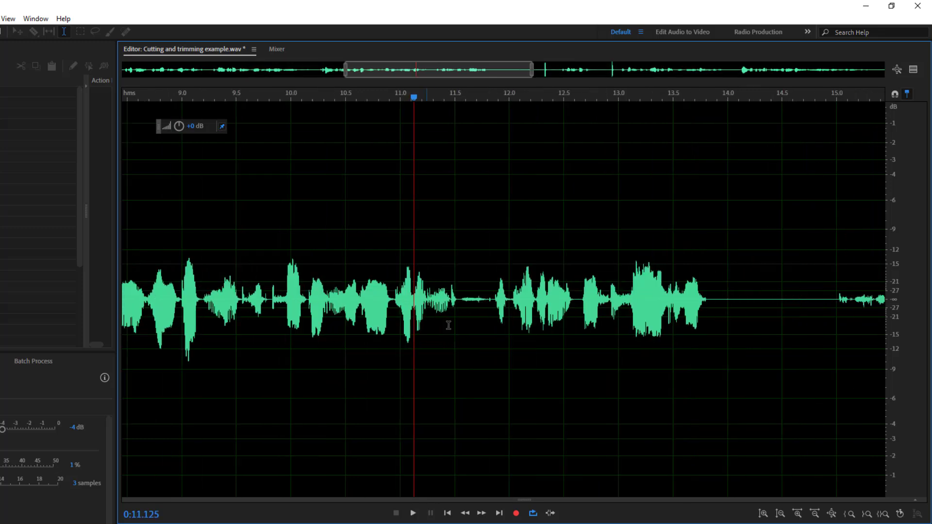
pyautogui.press('space')
pyautogui.press('space')
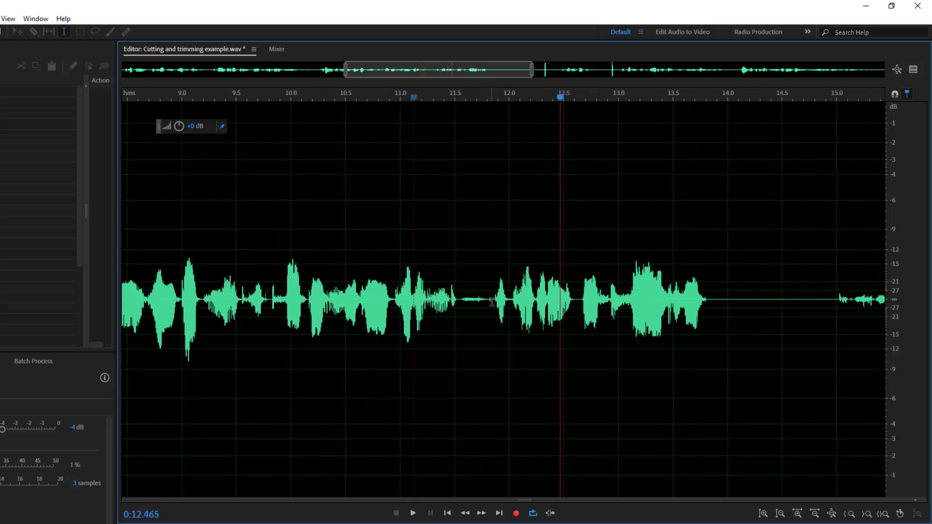
pyautogui.moveTo(494, 303); pyautogui.dragTo(706, 354)
pyautogui.scroll(-4, 706, 355)
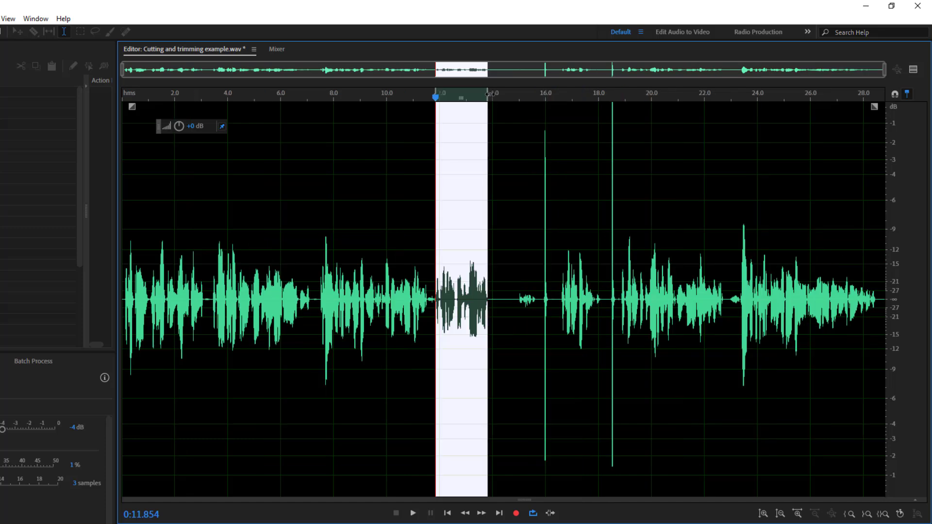
pyautogui.moveTo(487, 175); pyautogui.dragTo(620, 197)
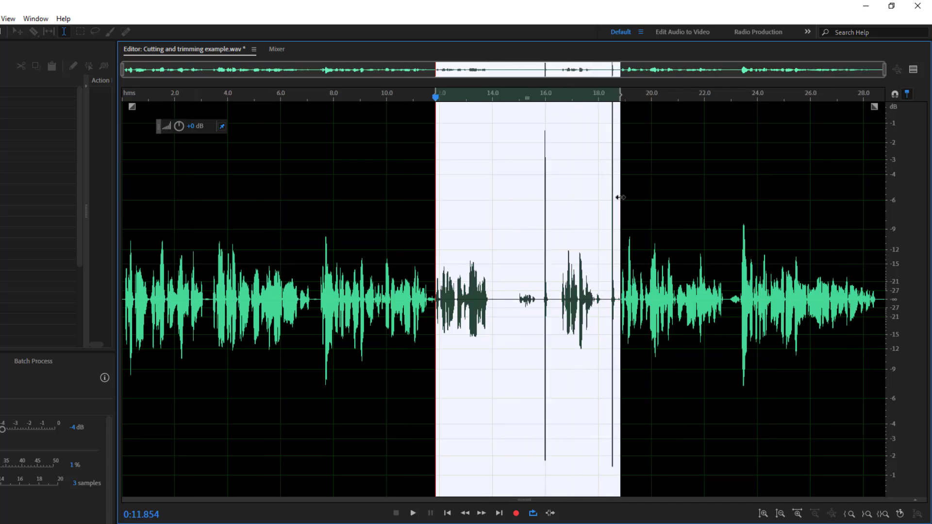
pyautogui.press('Delete')
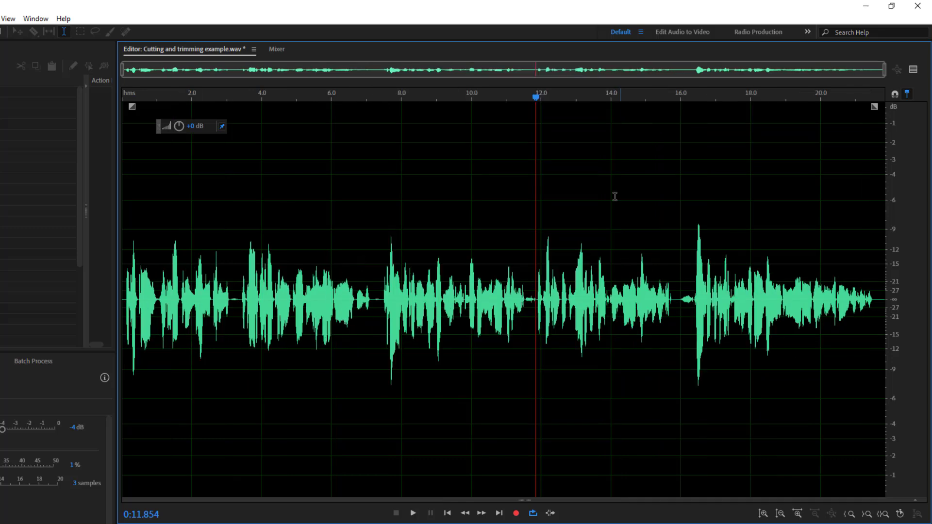
# Play back across the new join from about 0:11.1 to 0:13.3 to check its timing.
pyautogui.click(509, 337)
pyautogui.press('space')
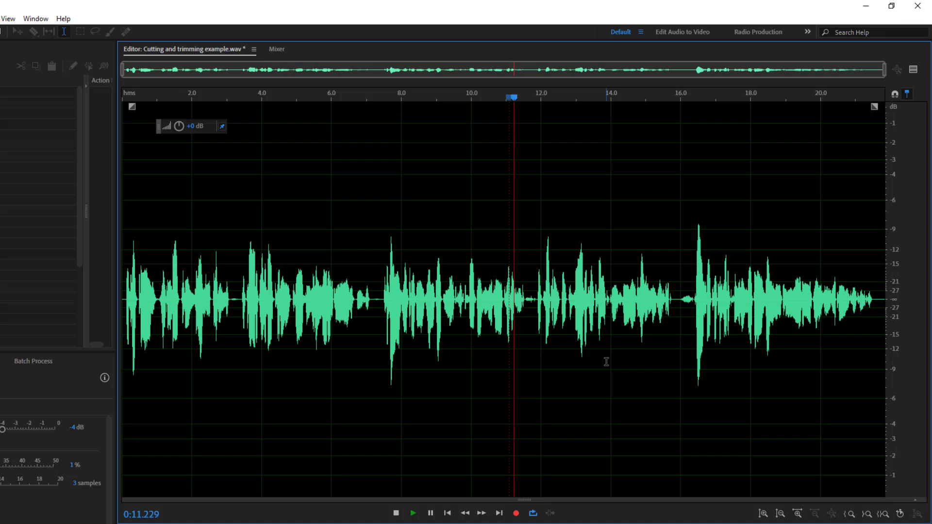
pyautogui.scroll(3, 605, 362)
pyautogui.scroll(-3, 485, 367)
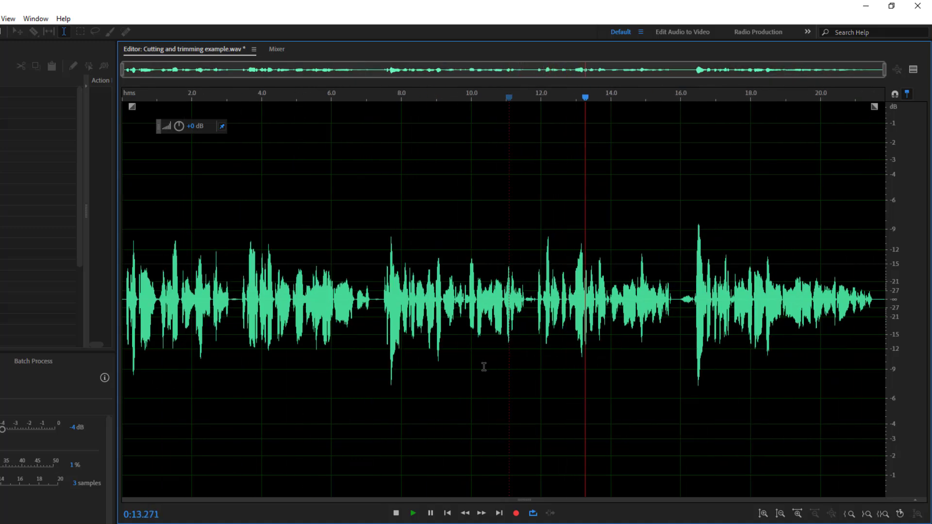
pyautogui.press('space')
# Listen to the recording from about 0:13.1 to 0:17.4, including the pause before the last phrase.
pyautogui.click(579, 355)
pyautogui.press('space')
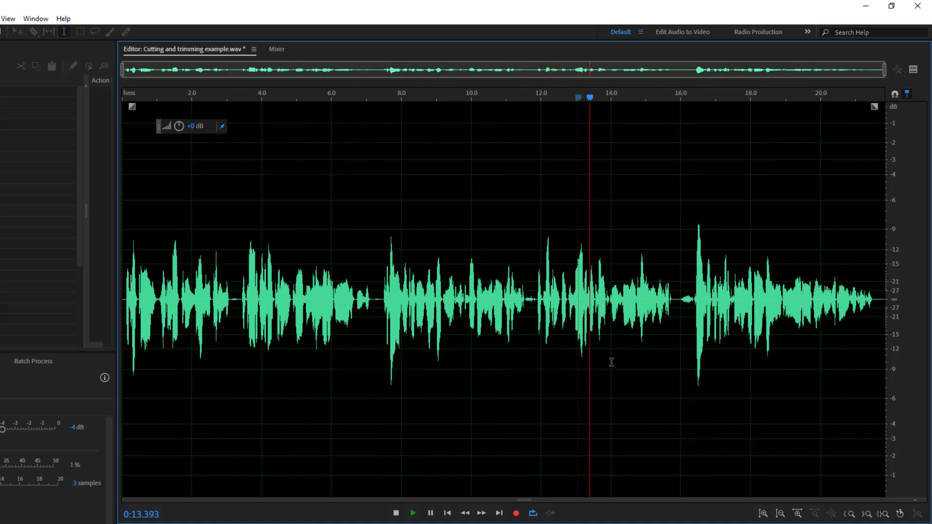
pyautogui.scroll(4, 611, 362)
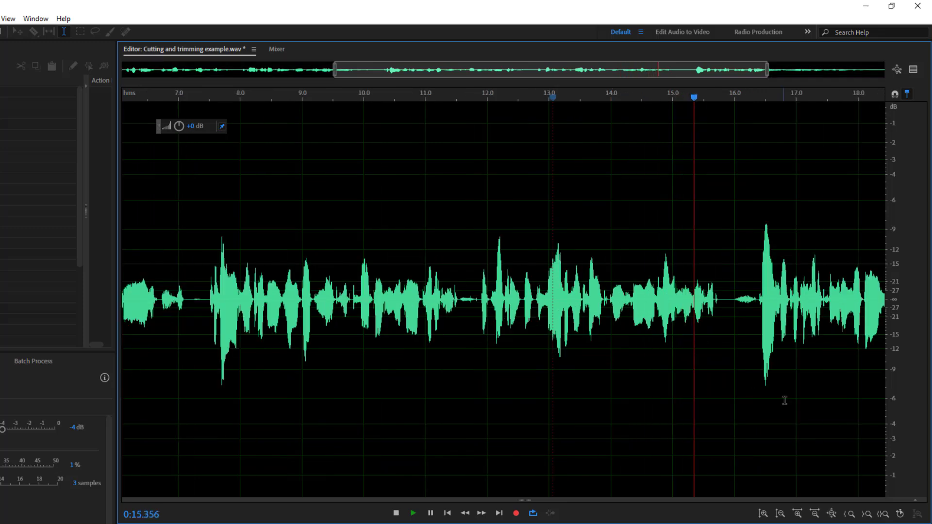
pyautogui.scroll(-3, 786, 369)
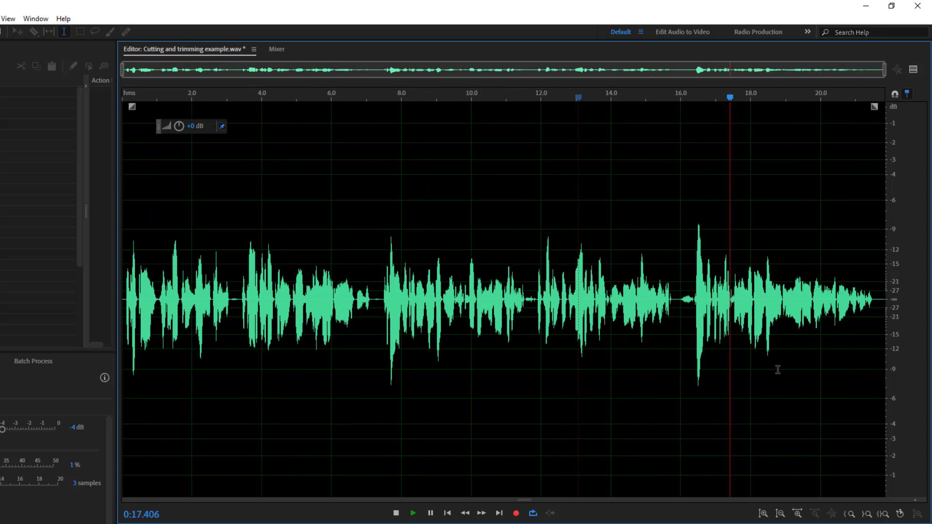
pyautogui.press('space')
# Audition the breath before the last phrase and lower the volume of the stretch from about 0:15.8 to 0:16.4.
pyautogui.click(688, 355)
pyautogui.scroll(3, 628, 339)
pyautogui.click(559, 359)
pyautogui.press('space')
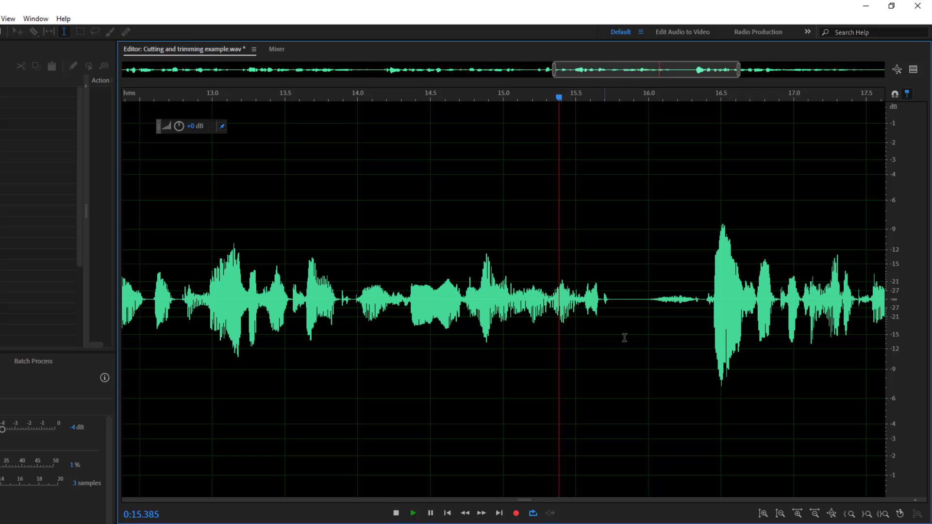
pyautogui.moveTo(620, 326); pyautogui.dragTo(702, 420)
pyautogui.moveTo(179, 128); pyautogui.dragTo(159, 134)
pyautogui.click(673, 369)
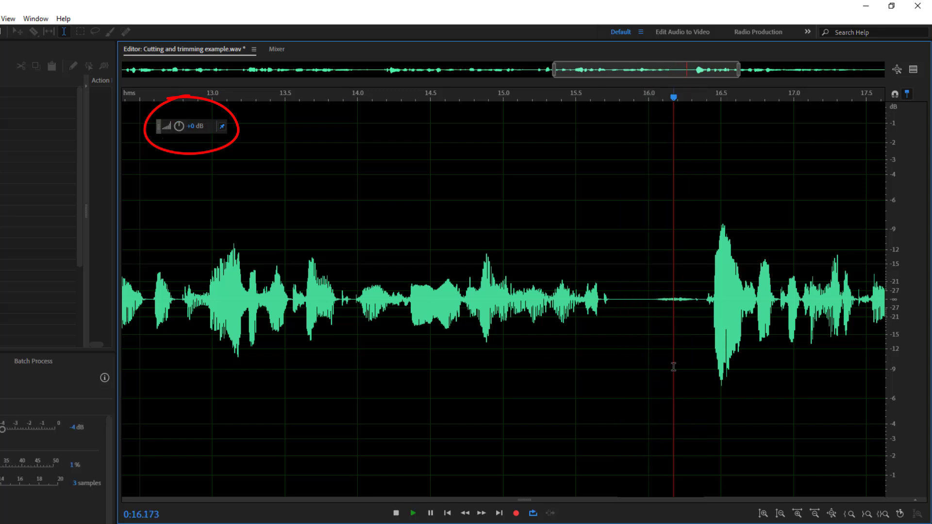
pyautogui.press('space')
pyautogui.scroll(-5, 640, 364)
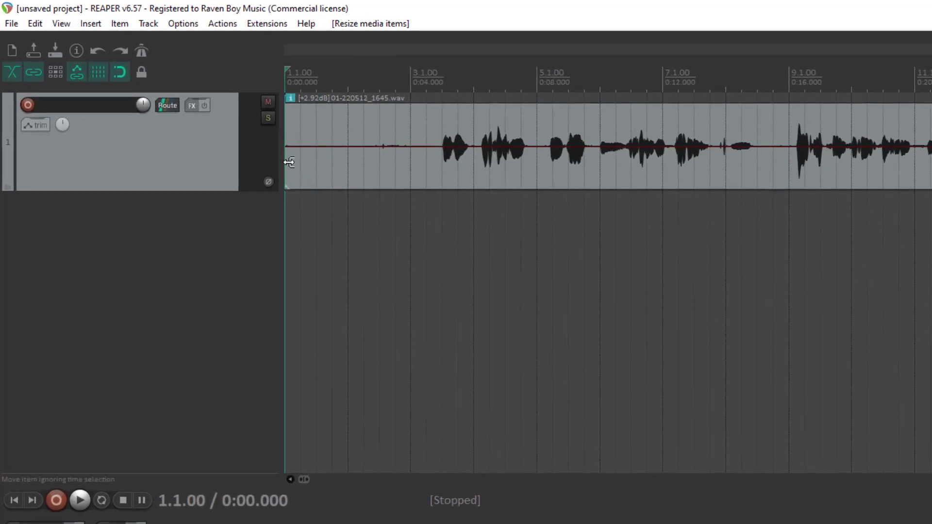
# Switch to REAPER, try trimming the clip's start, turn off snapping and extend the clip's edge back to the project start.
pyautogui.moveTo(289, 163); pyautogui.dragTo(316, 163)
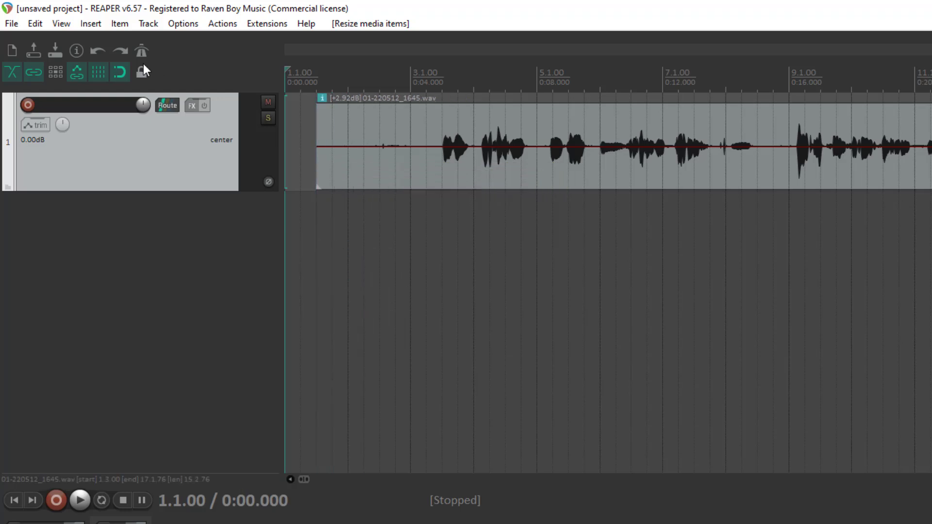
pyautogui.click(120, 72)
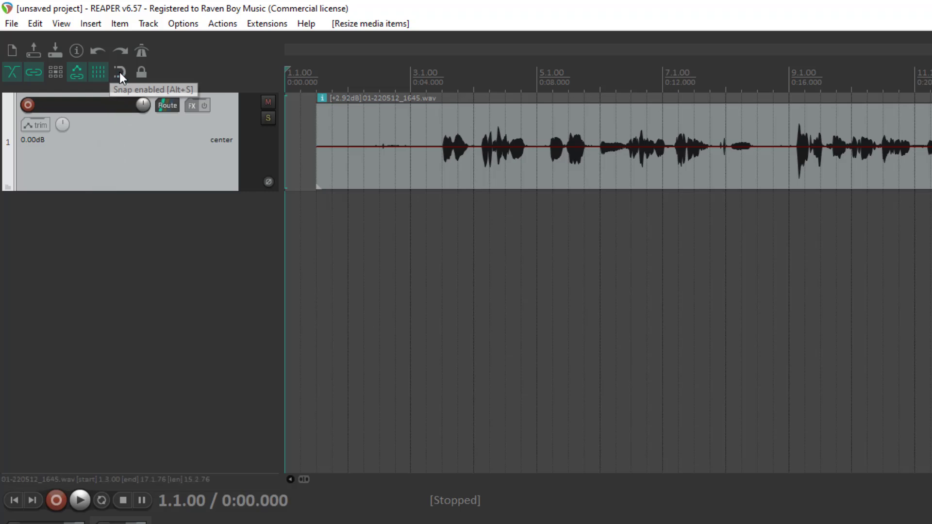
pyautogui.moveTo(317, 170); pyautogui.dragTo(257, 161)
# Select the silent opening from 0:00 to about 0:05.24 and cut it from the clip, undoing any deletion of the whole clip.
pyautogui.click(450, 168)
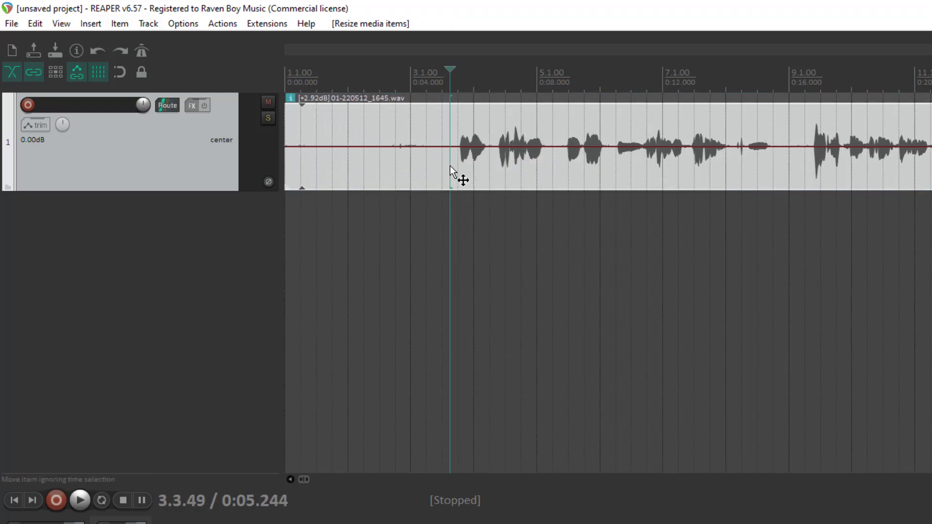
pyautogui.moveTo(453, 218); pyautogui.dragTo(253, 219)
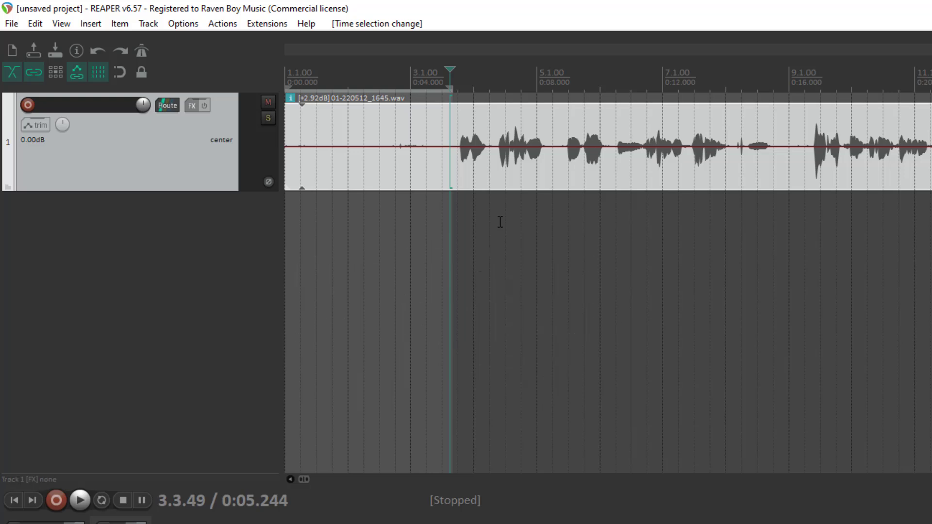
pyautogui.press('Delete')
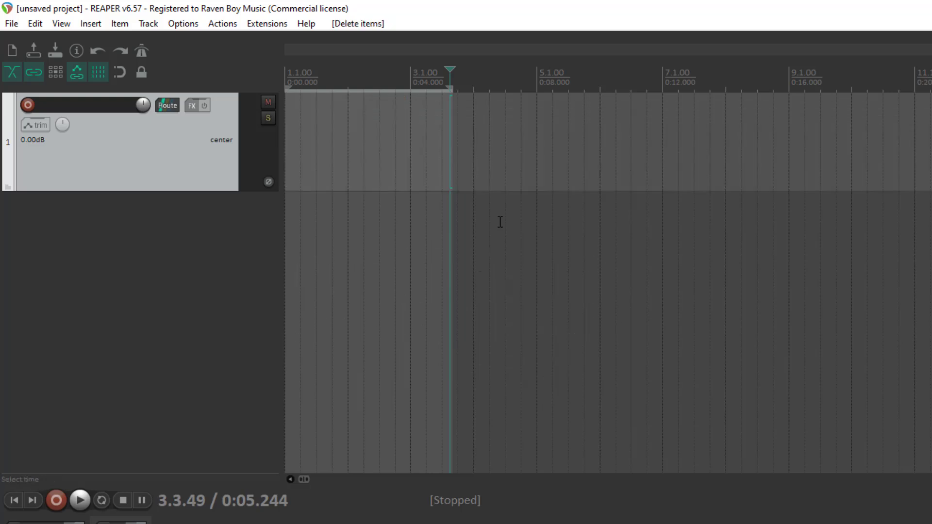
pyautogui.hotkey('ctrl', 'z')
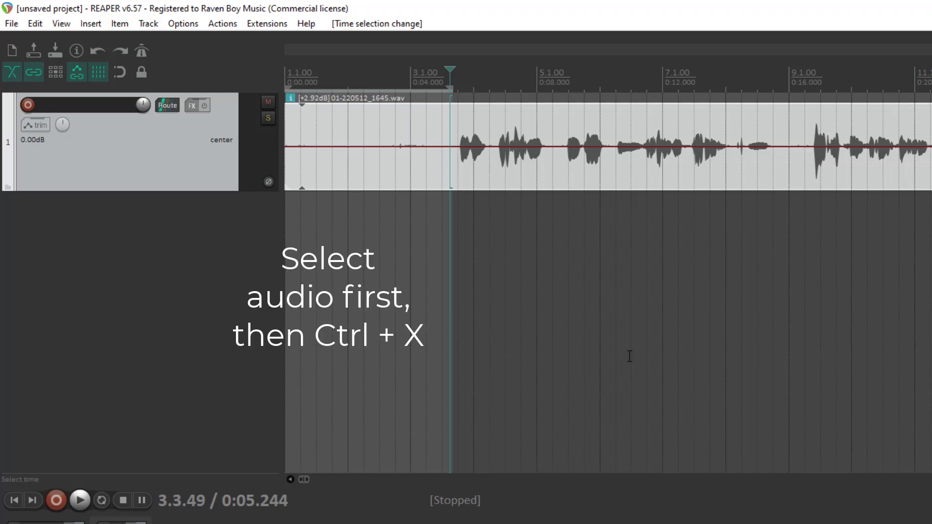
pyautogui.hotkey('ctrl', 'x')
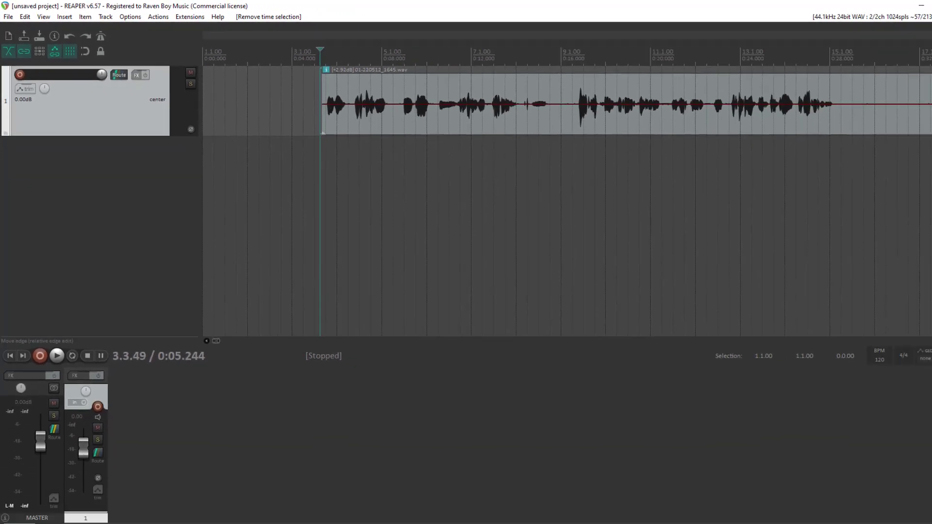
# Trim the trailing silence off the clip's end at about 0:28.3 and move the clip to the project start.
pyautogui.moveTo(883, 117); pyautogui.dragTo(785, 118)
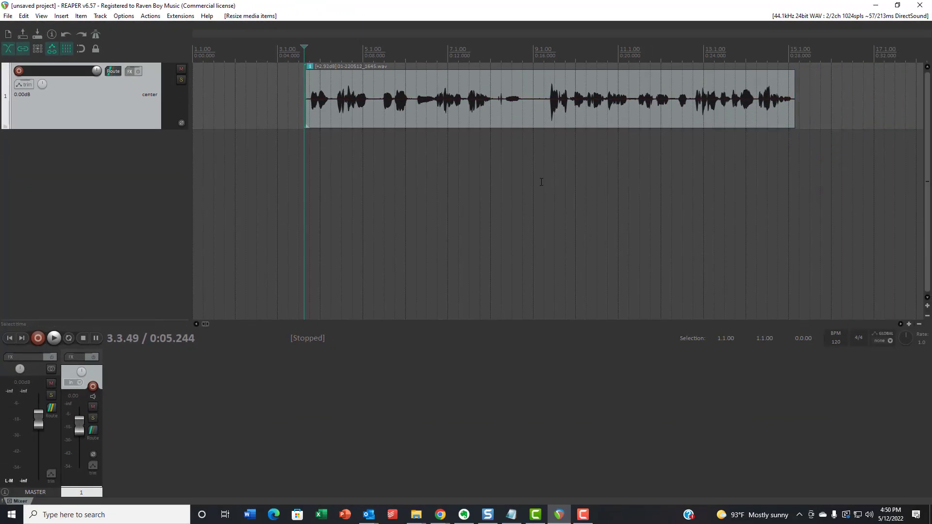
pyautogui.moveTo(518, 121); pyautogui.dragTo(383, 122)
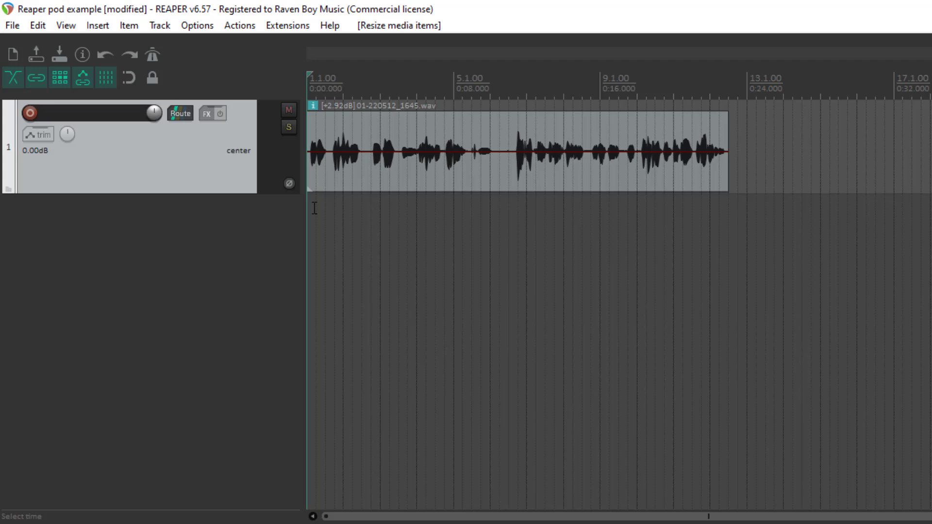
# Play the clip from its start and again from about 0:00.5 to find the unwanted words in the opening phrase.
pyautogui.press('space')
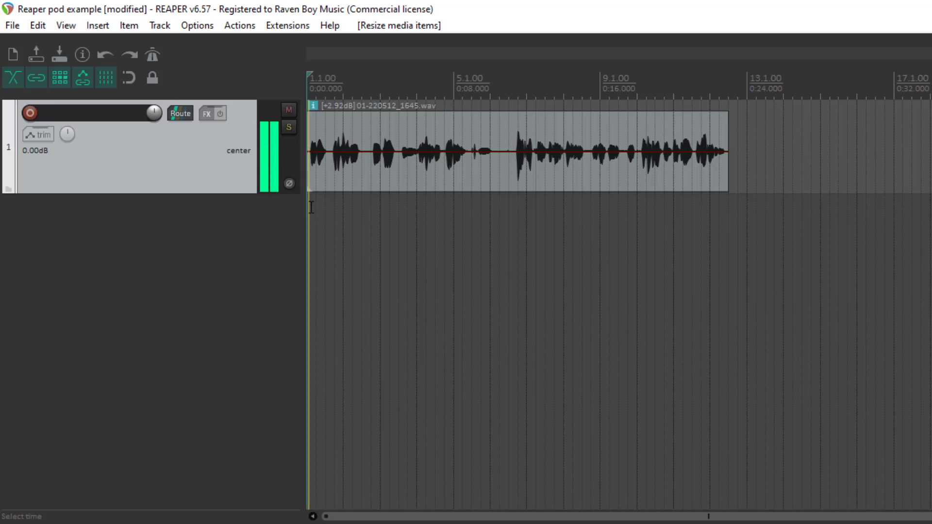
pyautogui.scroll(4, 315, 207)
pyautogui.scroll(4, 320, 208)
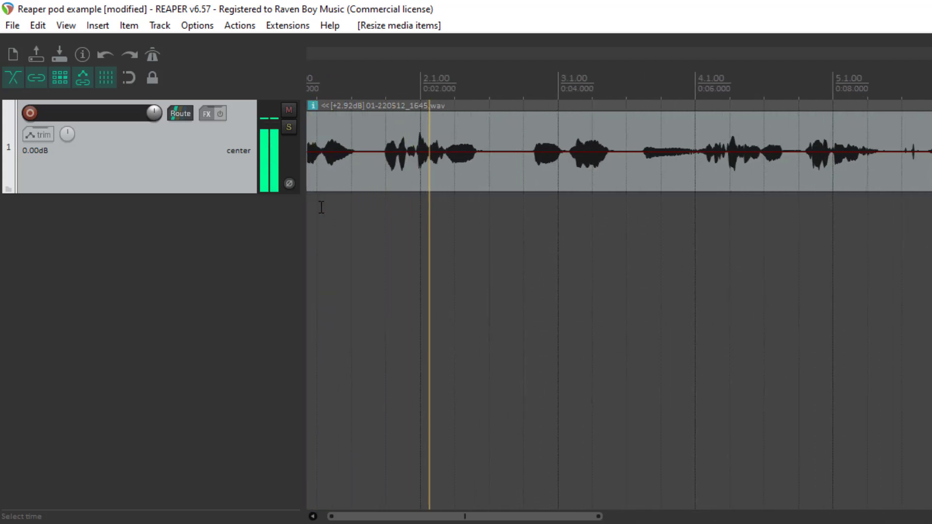
pyautogui.press('space')
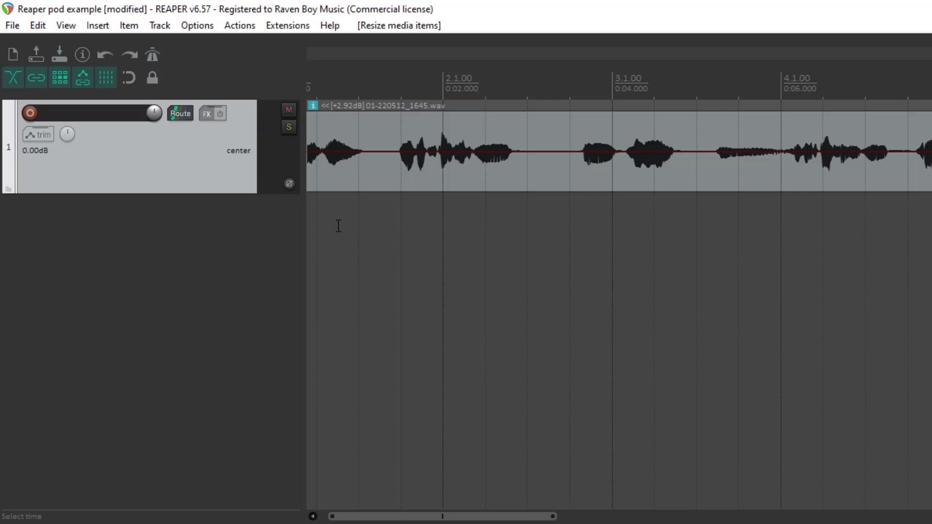
pyautogui.moveTo(437, 517); pyautogui.dragTo(351, 508)
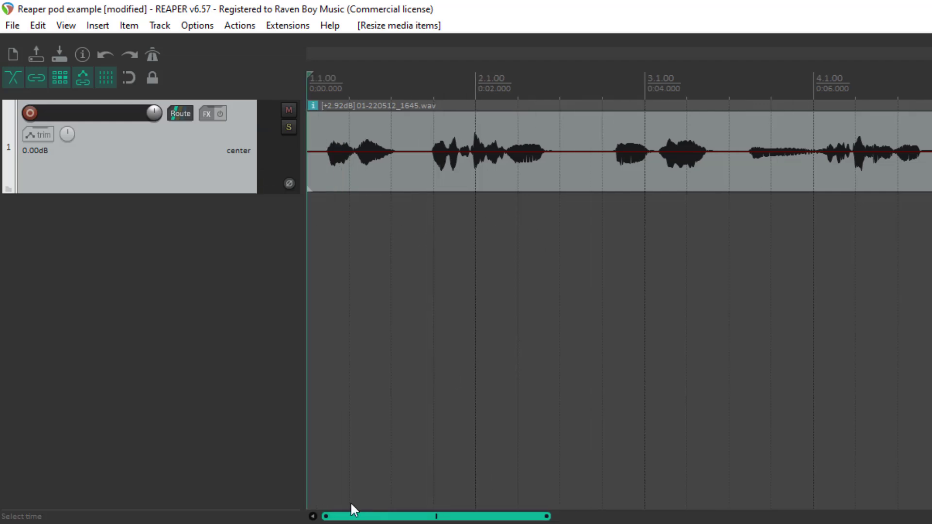
pyautogui.click(348, 240)
pyautogui.press('space')
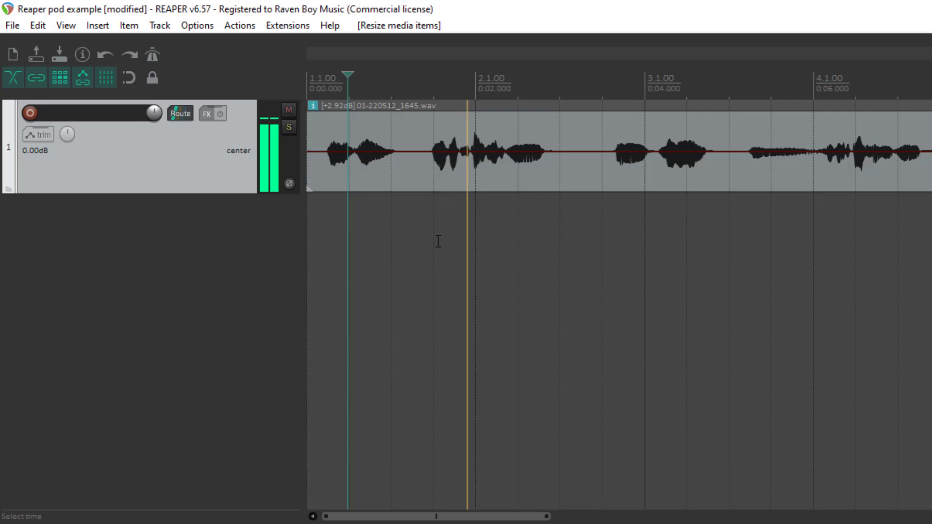
pyautogui.press('space')
# Cut the stretch from about 0:00.55 to 0:01.48 out of the clip and close the gap.
pyautogui.click(353, 208)
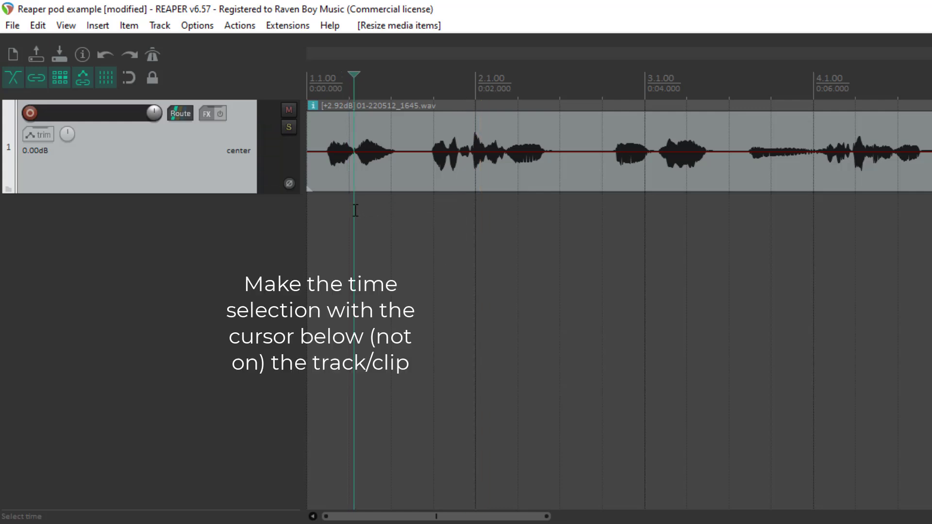
pyautogui.moveTo(353, 208); pyautogui.dragTo(431, 259)
pyautogui.hotkey('ctrl', 'x')
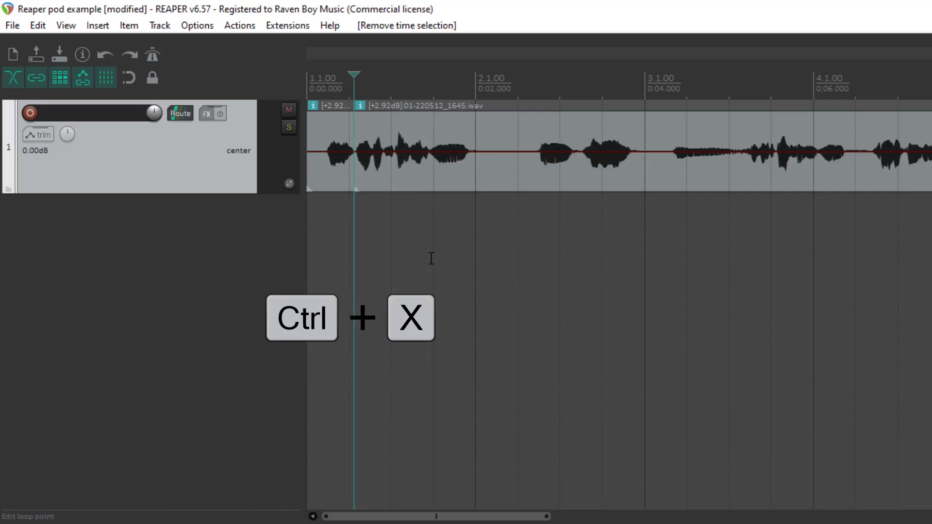
# Play across the join at about 0:00.55 and nudge the clip after it slightly earlier to compare the spacing.
pyautogui.click(339, 244)
pyautogui.press('space')
pyautogui.press('space')
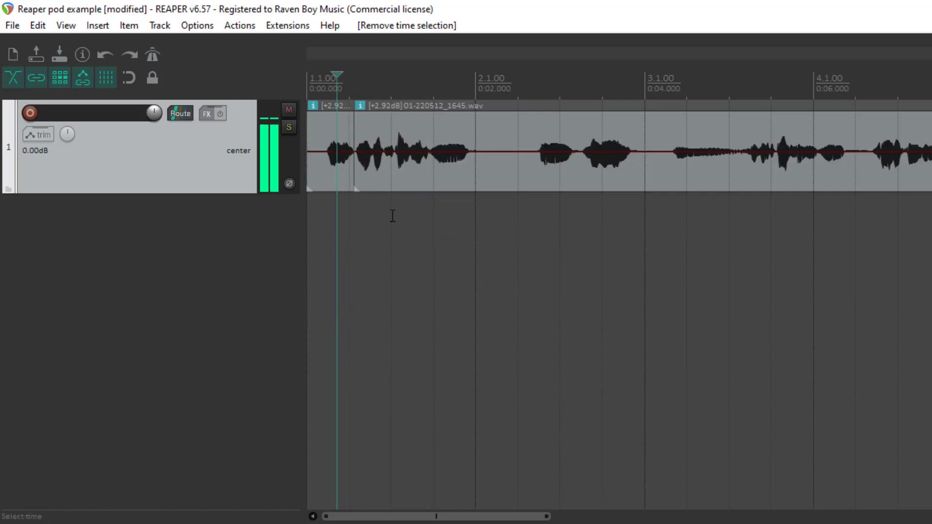
pyautogui.moveTo(378, 175)
pyautogui.mouseDown()
pyautogui.moveTo(395, 175)
pyautogui.moveTo(369, 187)
pyautogui.mouseUp()
pyautogui.click(380, 177)
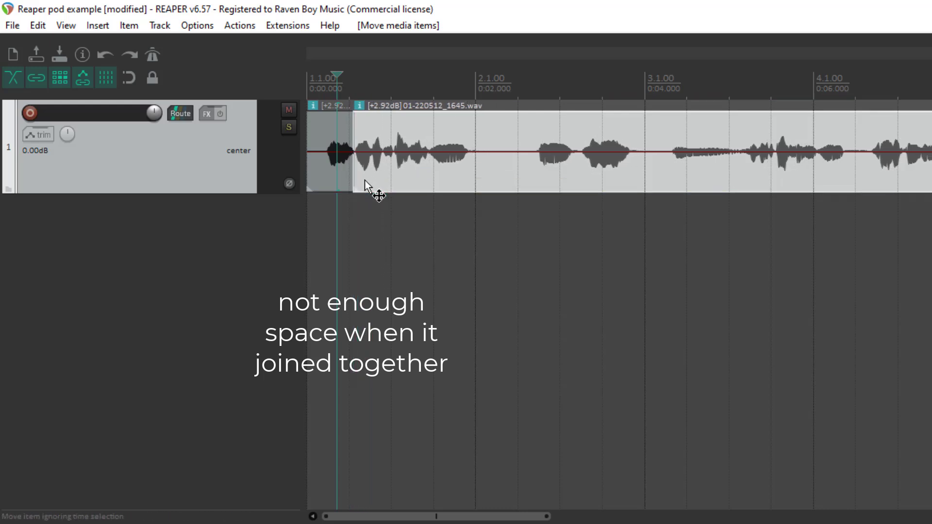
pyautogui.click(330, 208)
pyautogui.press('space')
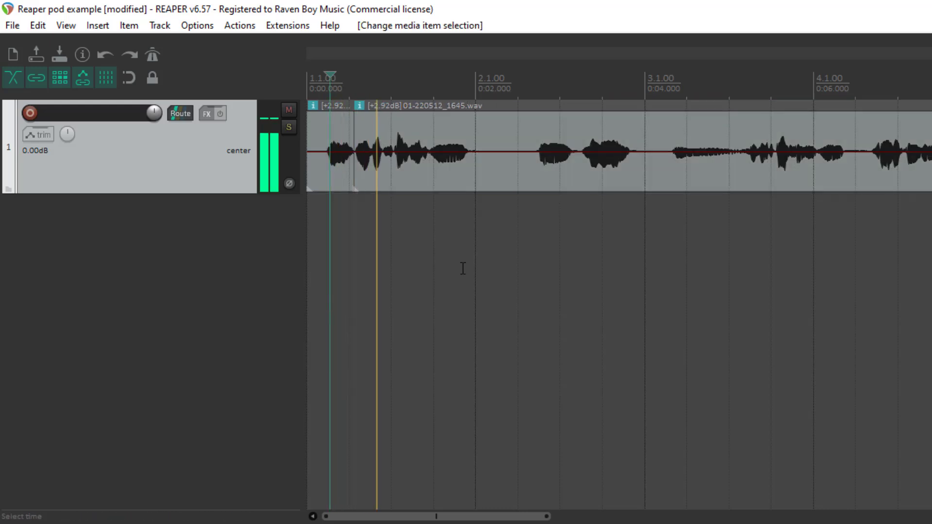
pyautogui.press('space')
# Move the clip after the first join slightly later to widen the pause, and play across the join.
pyautogui.moveTo(379, 176)
pyautogui.mouseDown()
pyautogui.moveTo(403, 177)
pyautogui.moveTo(354, 178)
pyautogui.moveTo(384, 186)
pyautogui.mouseUp()
pyautogui.click(326, 218)
pyautogui.press('space')
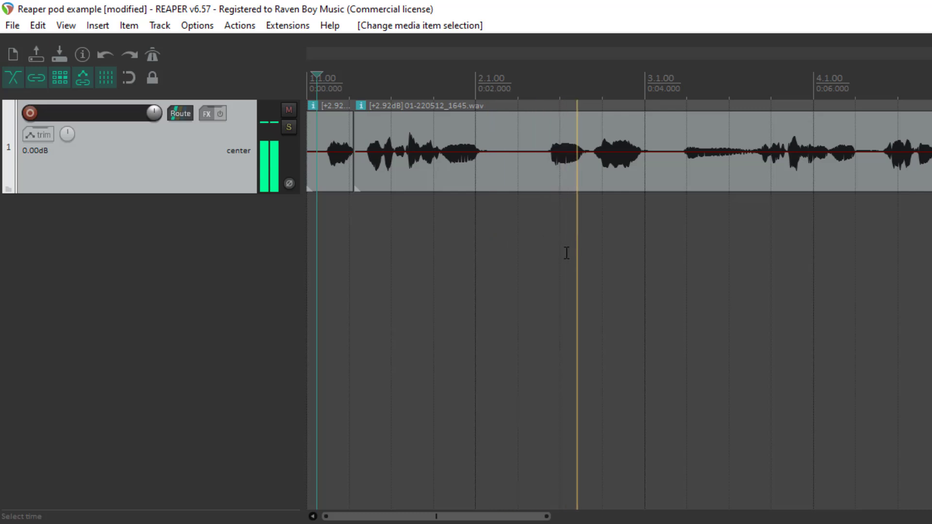
pyautogui.press('space')
pyautogui.click(329, 210)
pyautogui.press('space')
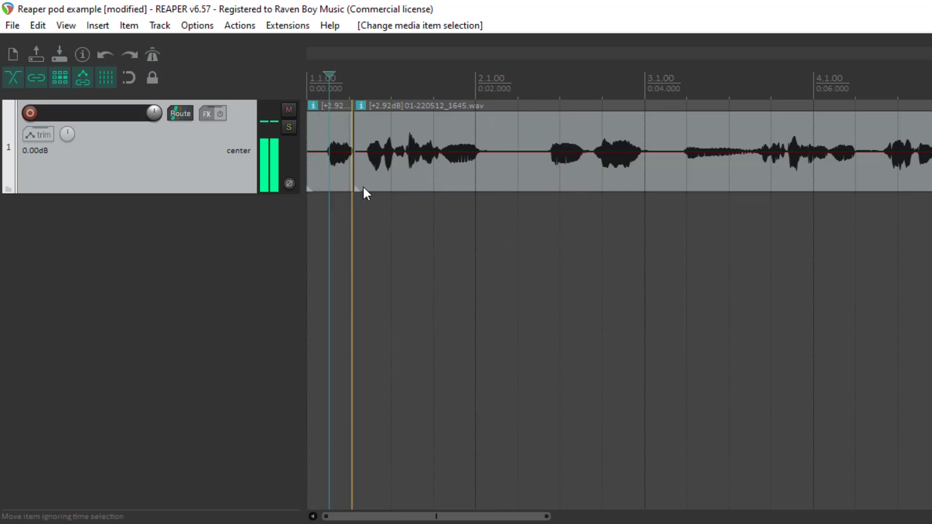
pyautogui.press('space')
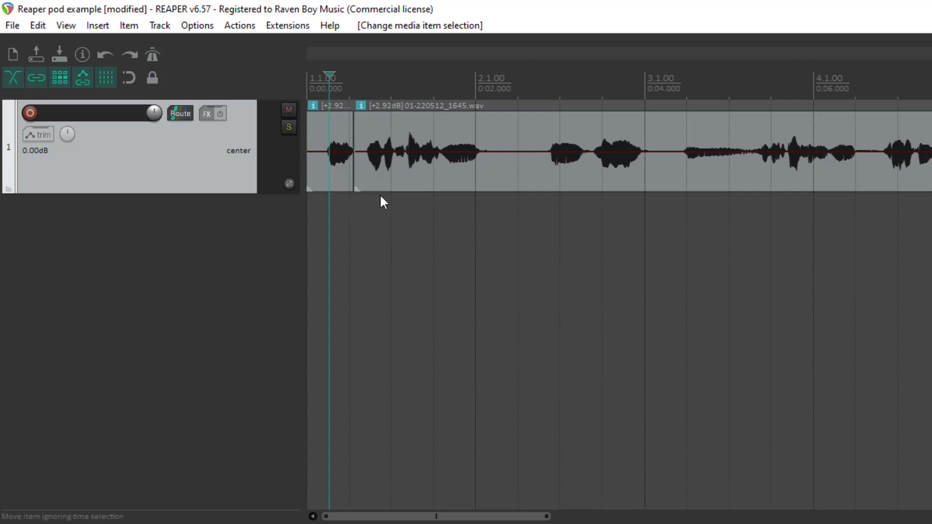
# Cut the repeated words from about 0:02.1 to 0:03.4 out of the clip, close the gap and play the edit.
pyautogui.click(427, 213)
pyautogui.press('space')
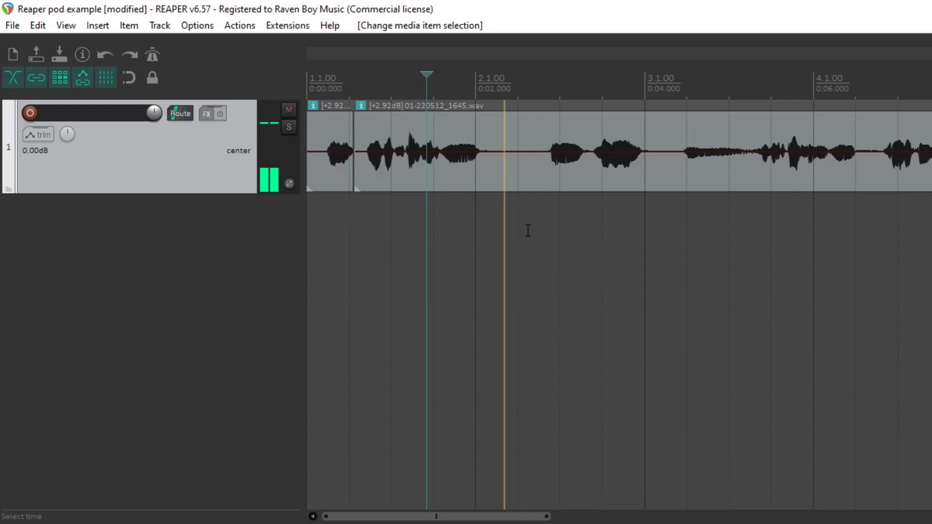
pyautogui.press('space')
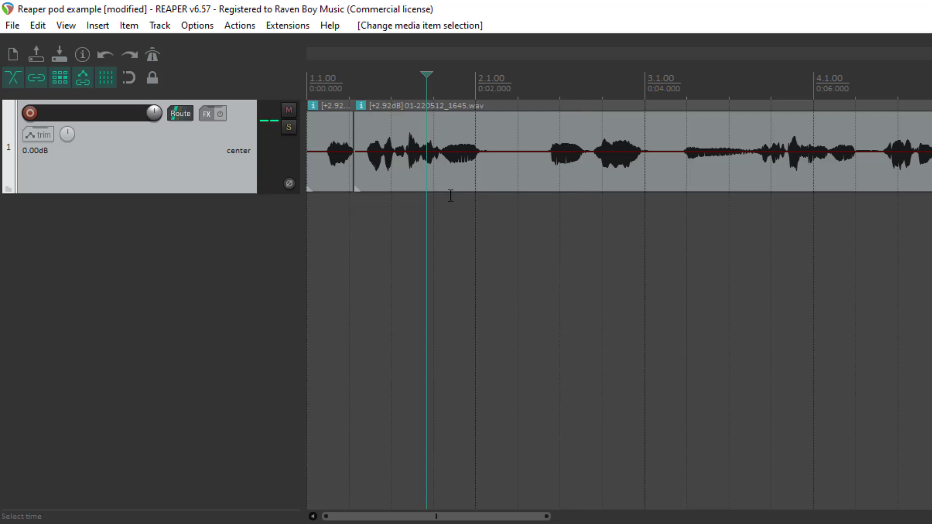
pyautogui.click(445, 204)
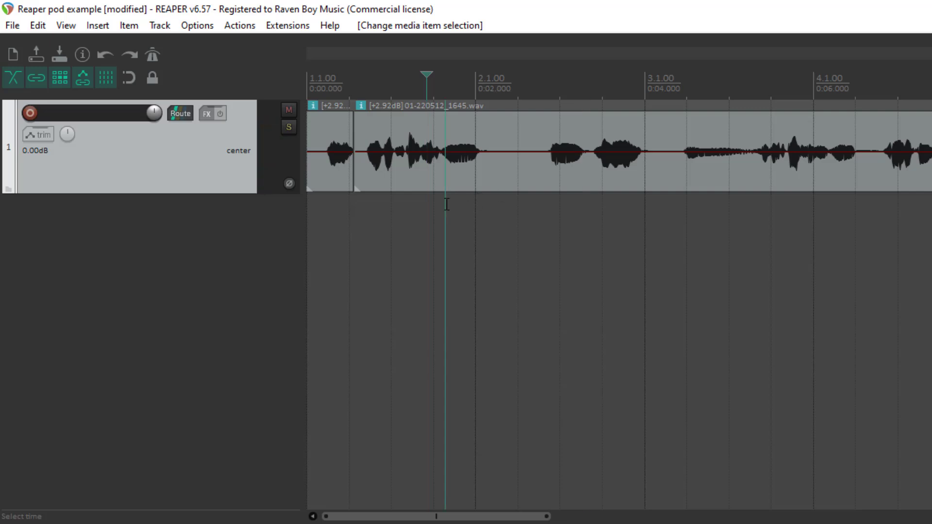
pyautogui.press('space')
pyautogui.press('space')
pyautogui.moveTo(484, 209); pyautogui.dragTo(593, 267)
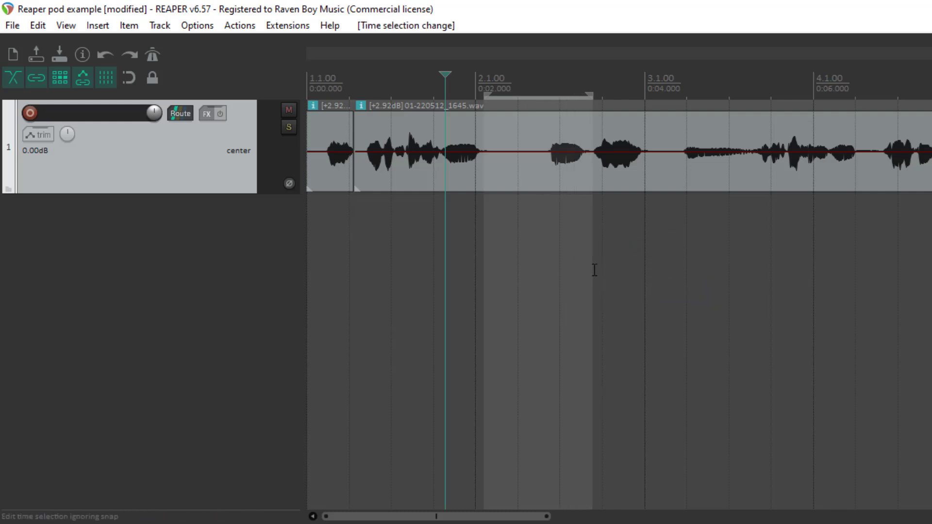
pyautogui.hotkey('ctrl', 'Delete')
pyautogui.press('space')
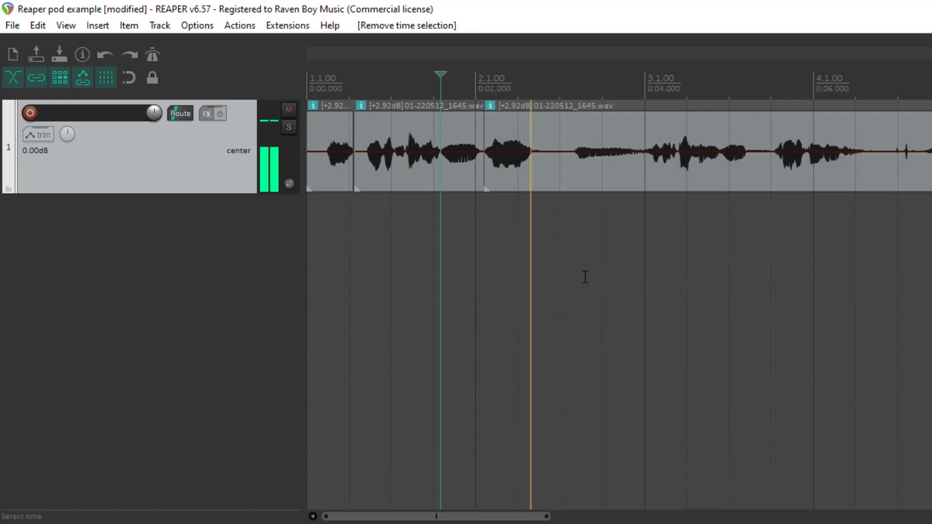
pyautogui.press('space')
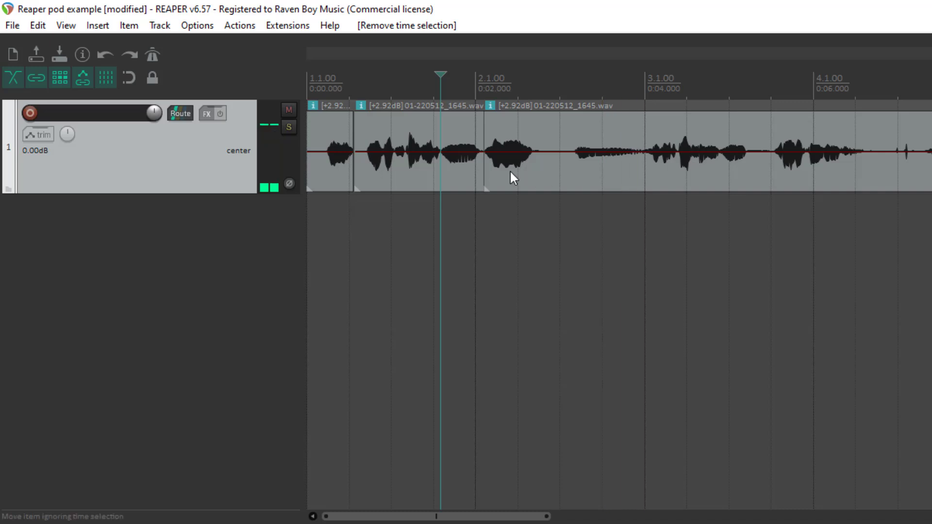
# Split the clip at about 0:04.0, delete the piece from about 0:02.1 up to the split and play the new join.
pyautogui.click(644, 198)
pyautogui.press('space')
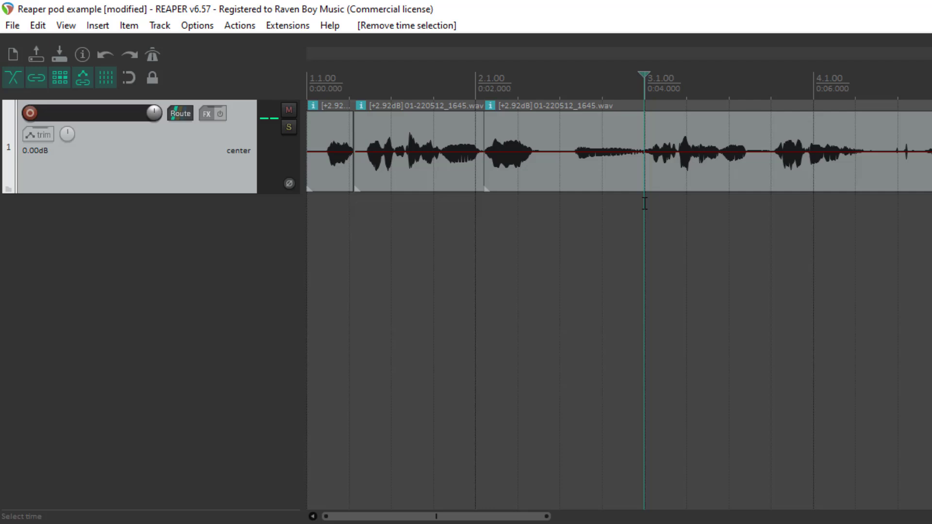
pyautogui.click(644, 169)
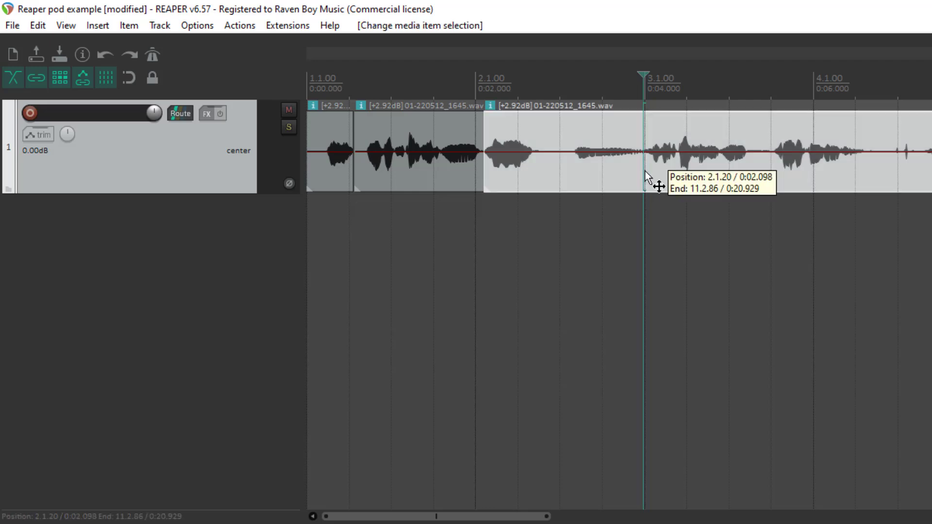
pyautogui.press('s')
pyautogui.click(569, 175)
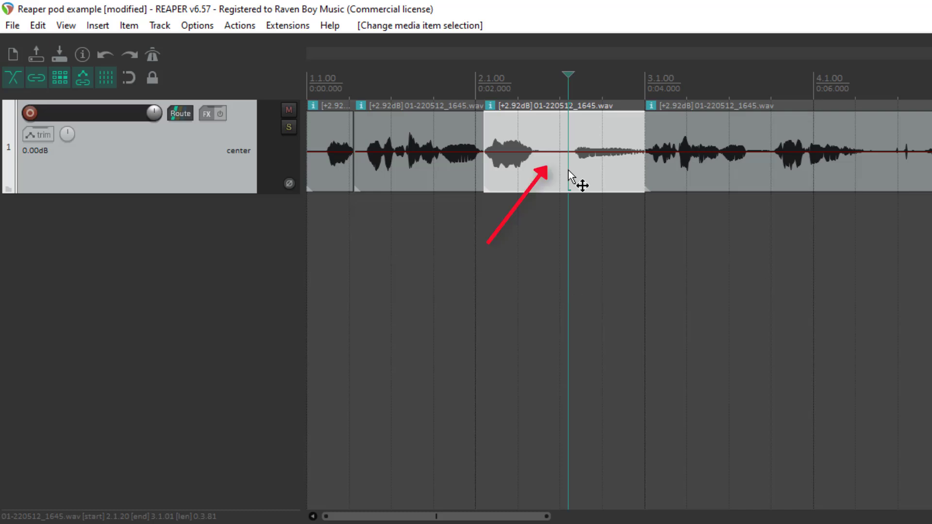
pyautogui.press('Delete')
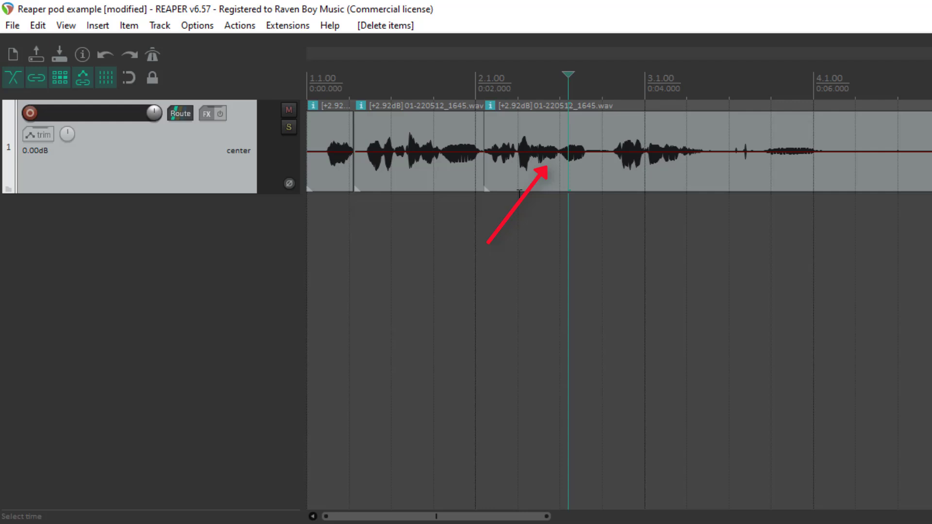
pyautogui.click(374, 227)
pyautogui.press('space')
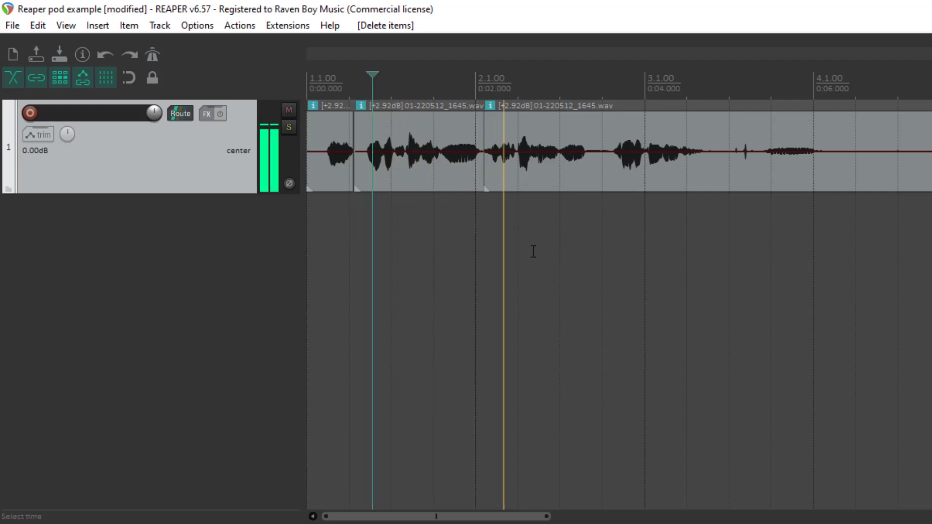
pyautogui.press('space')
# Cut the unwanted stretch from about 0:04.9 to 0:07.4, close the gap and play across the edit.
pyautogui.click(532, 237)
pyautogui.press('space')
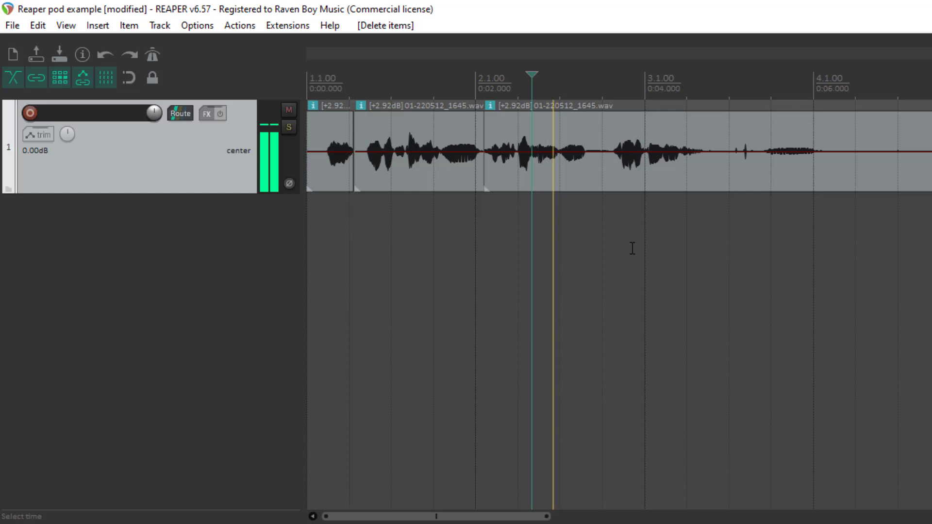
pyautogui.hscroll(3, 633, 248)
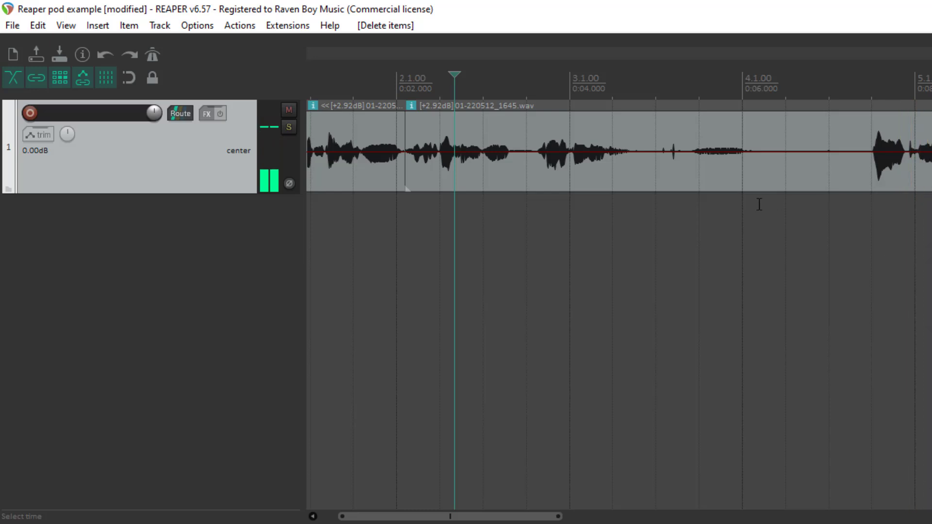
pyautogui.click(612, 212)
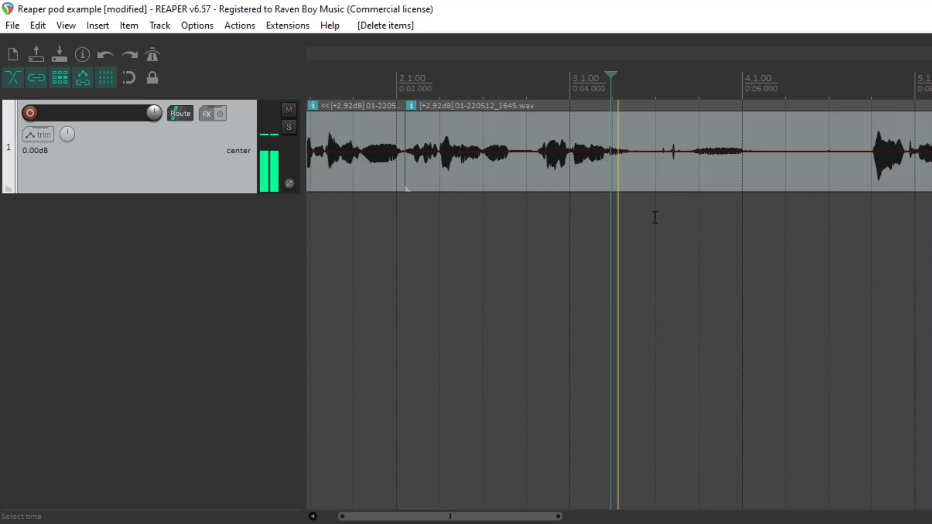
pyautogui.moveTo(650, 206); pyautogui.dragTo(868, 265)
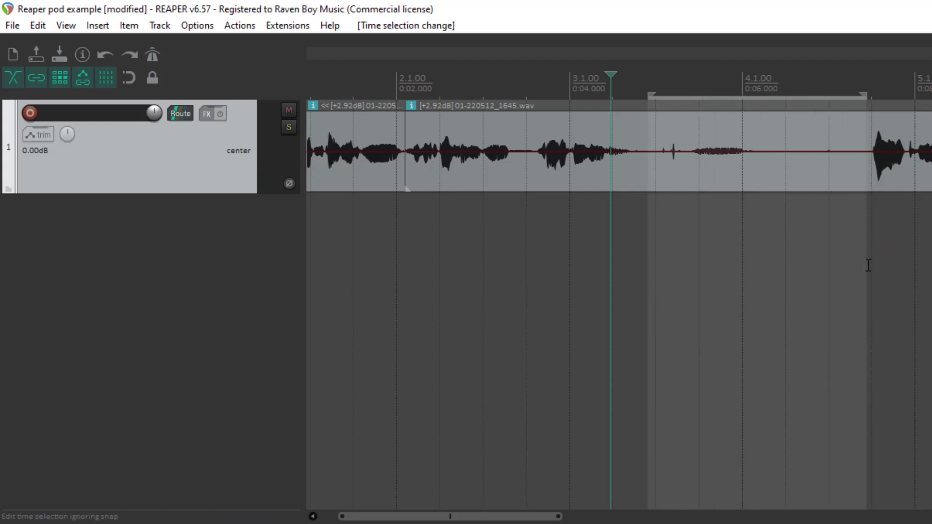
pyautogui.hotkey('ctrl', 'Delete')
pyautogui.click(584, 220)
pyautogui.press('space')
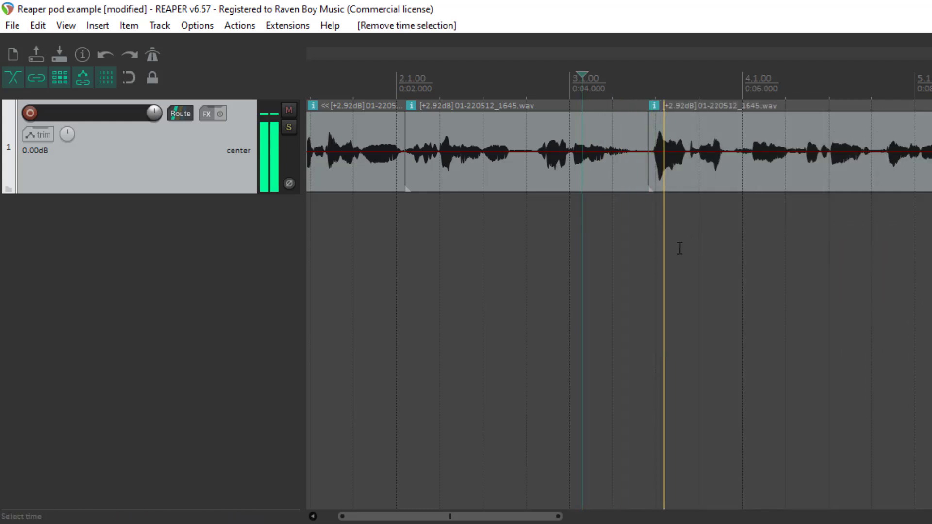
pyautogui.press('space')
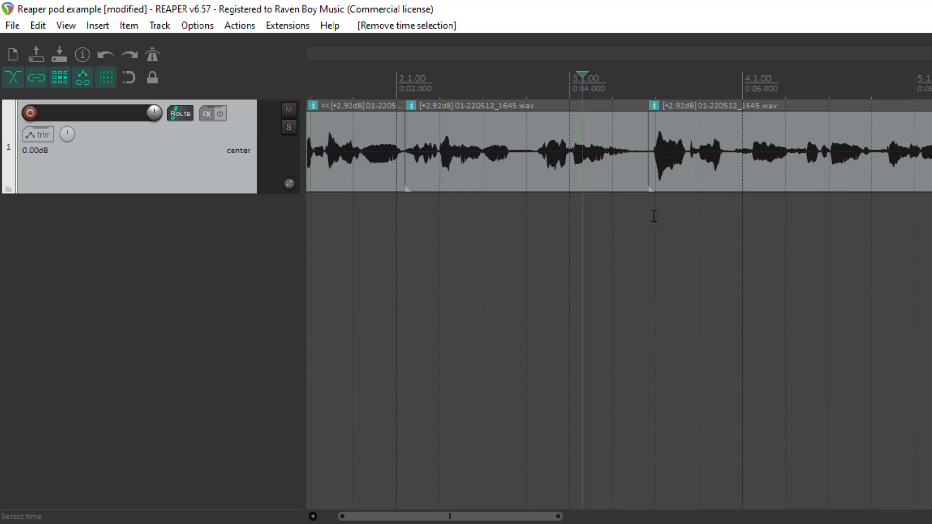
# Inspect the join at about 0:04.9 up close and play across it from about 0:04.8.
pyautogui.click(654, 216)
pyautogui.scroll(3, 685, 229)
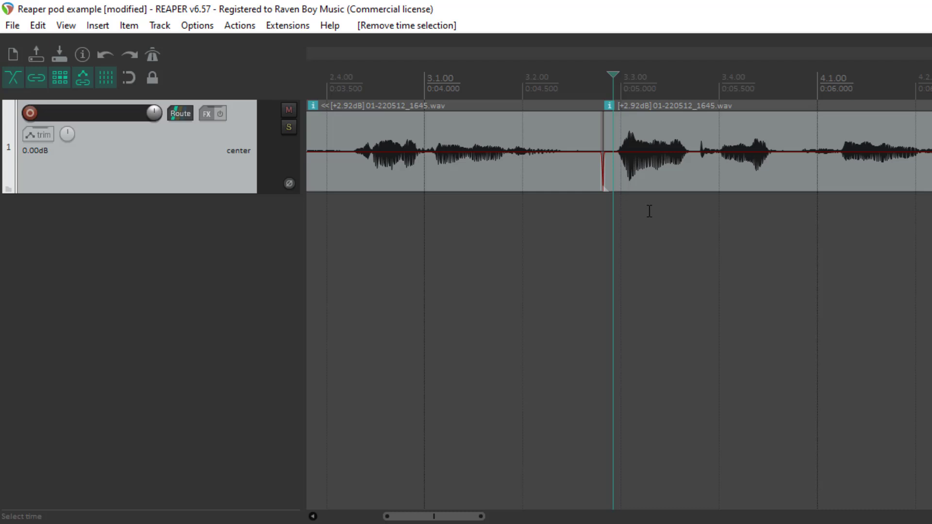
pyautogui.click(582, 210)
pyautogui.press('space')
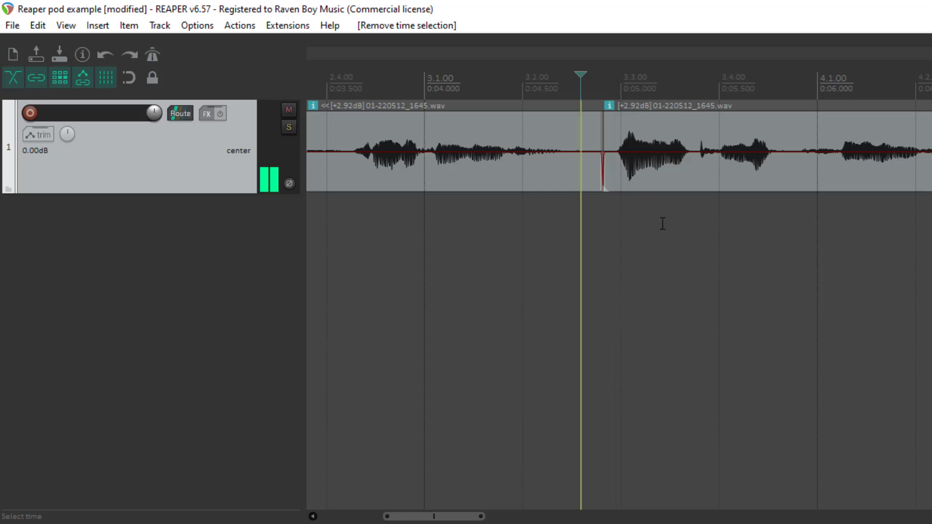
pyautogui.press('space')
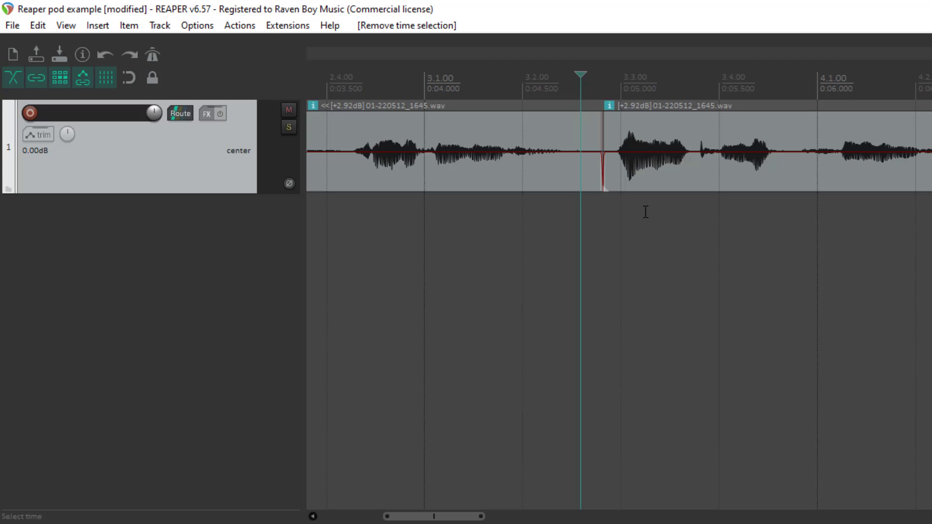
# Play the recording from about 0:03.9 to past 0:08 to find the next mistake.
pyautogui.scroll(-2, 644, 213)
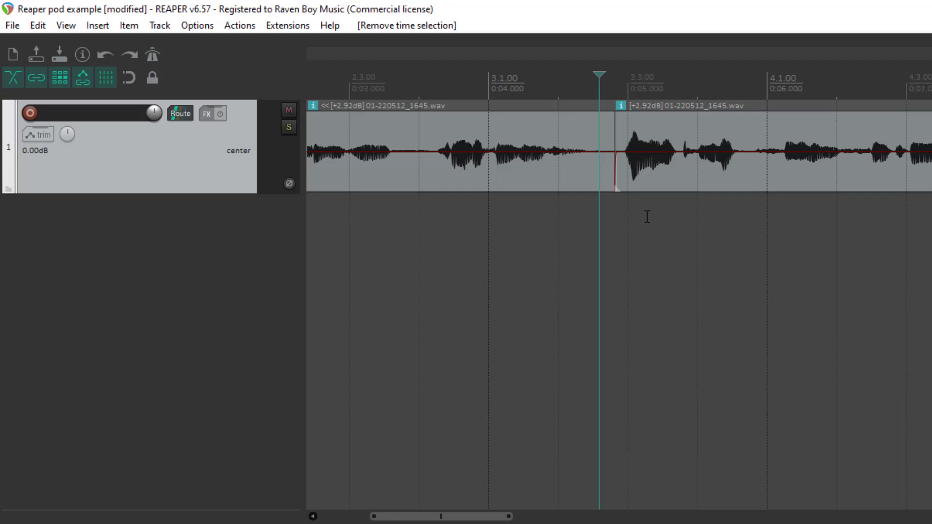
pyautogui.click(475, 226)
pyautogui.press('space')
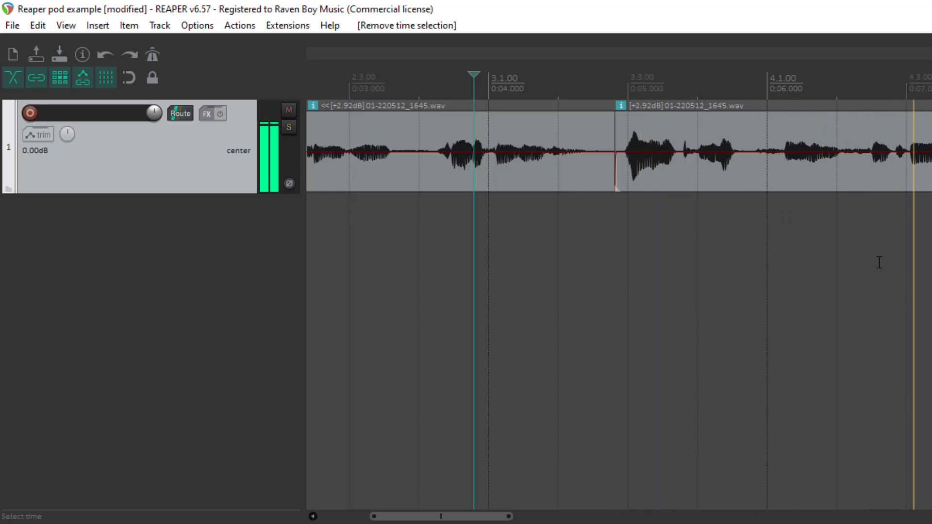
pyautogui.scroll(-1, 862, 247)
pyautogui.scroll(-3, 864, 241)
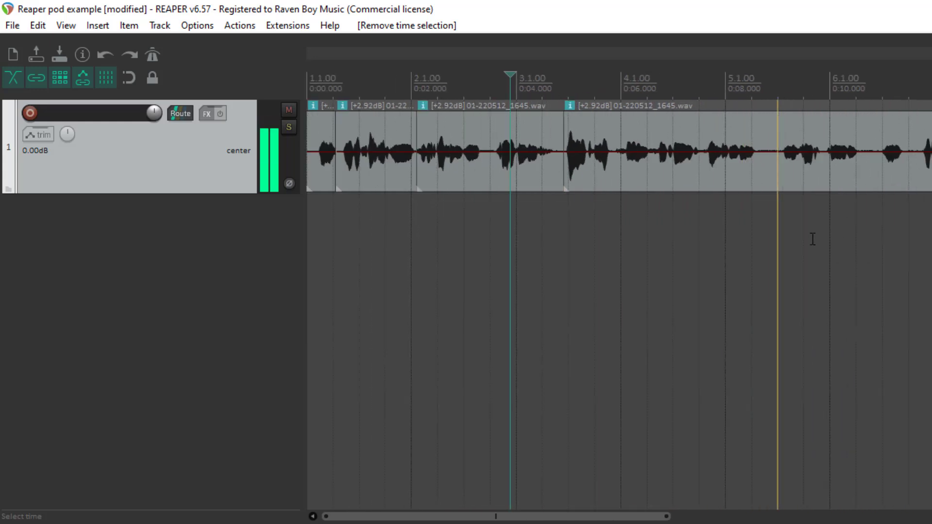
pyautogui.scroll(2, 812, 238)
pyautogui.scroll(1, 810, 239)
pyautogui.press('space')
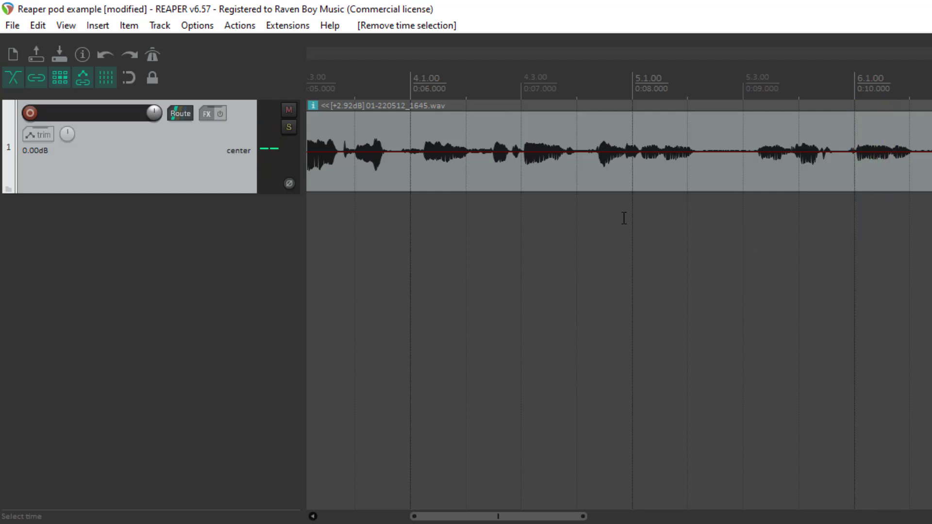
# Split the clip at about 0:08.07, just before the unwanted words.
pyautogui.click(611, 214)
pyautogui.scroll(1, 629, 214)
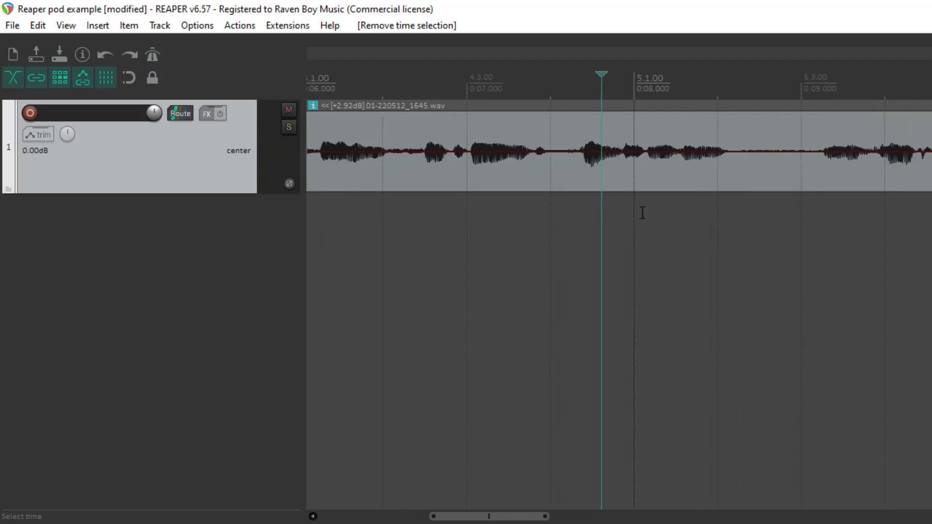
pyautogui.click(642, 213)
pyautogui.click(645, 174)
pyautogui.press('s')
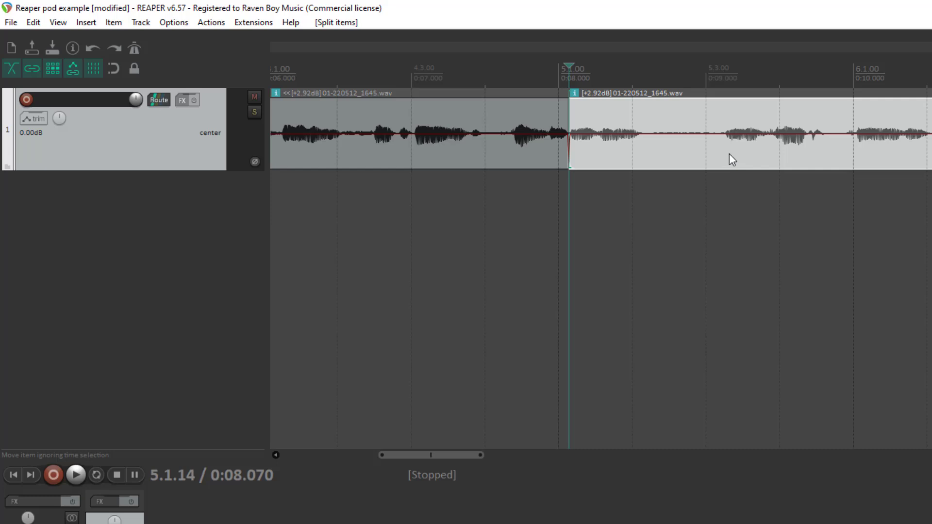
# Trim the split-off piece's start to about 0:09.1 and move it back against the preceding clip.
pyautogui.click(728, 154)
pyautogui.click(721, 154)
pyautogui.press('space')
pyautogui.press('space')
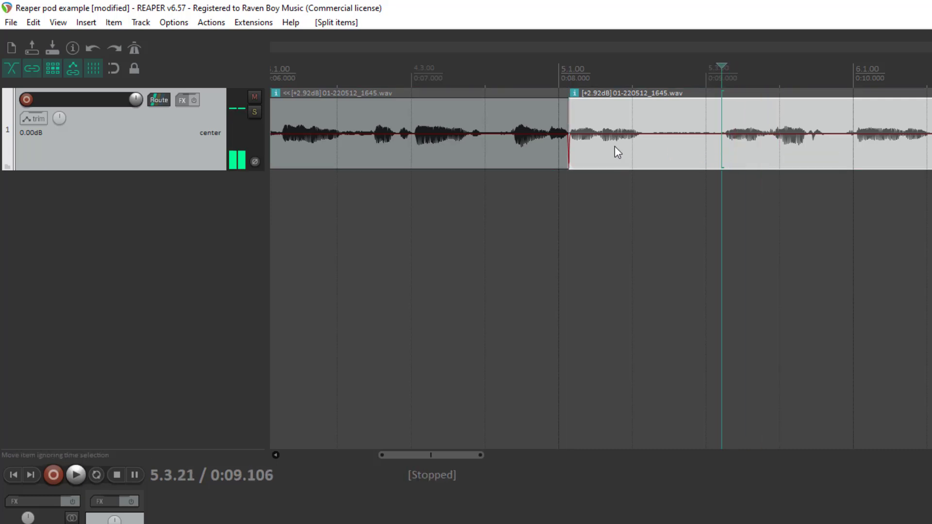
pyautogui.moveTo(571, 150); pyautogui.dragTo(725, 152)
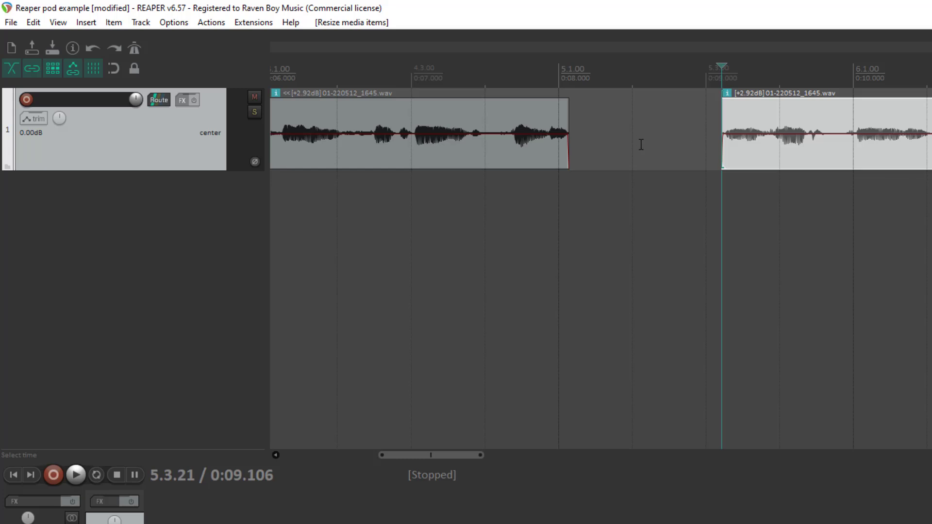
pyautogui.moveTo(746, 155); pyautogui.dragTo(597, 162)
pyautogui.click(437, 218)
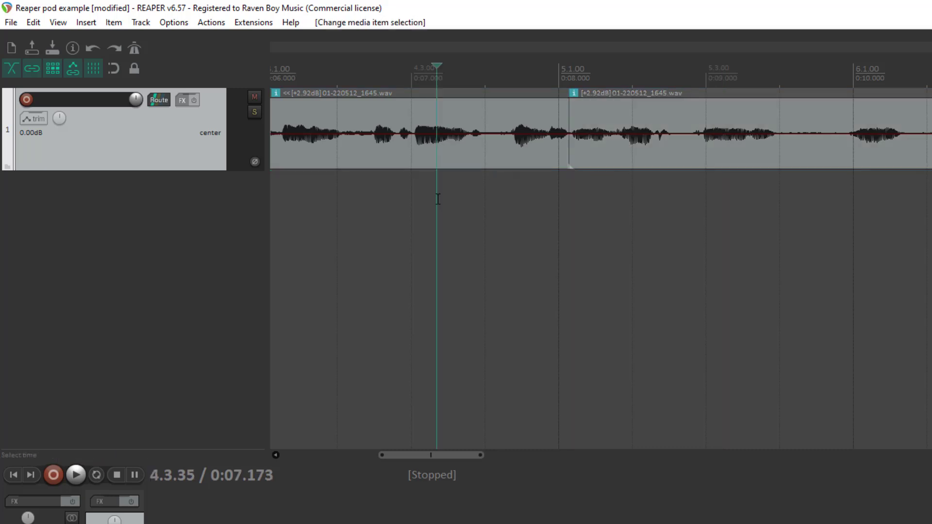
# Slightly lengthen the pause at the 0:08.07 join, keeping the clips adjoining, and play across it from about 0:07.4.
pyautogui.press('space')
pyautogui.press('space')
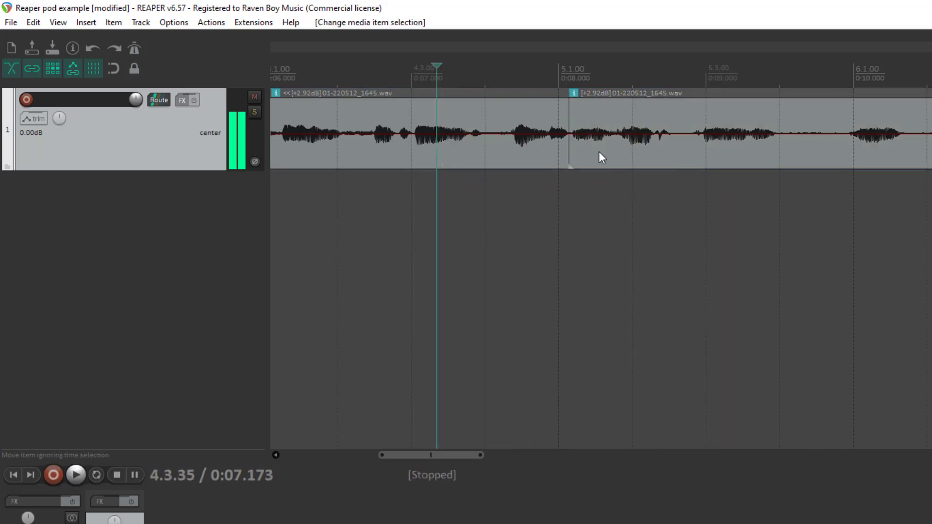
pyautogui.moveTo(599, 151); pyautogui.dragTo(572, 152)
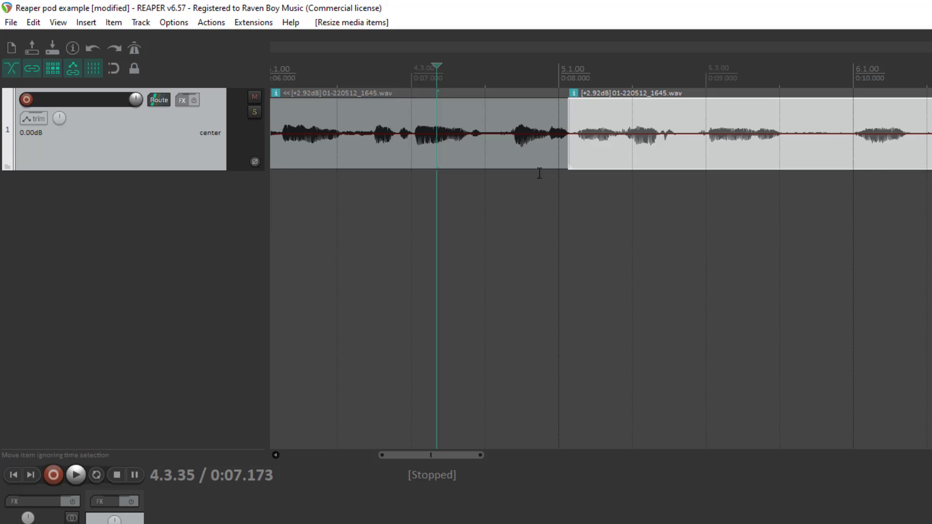
pyautogui.click(476, 204)
pyautogui.press('space')
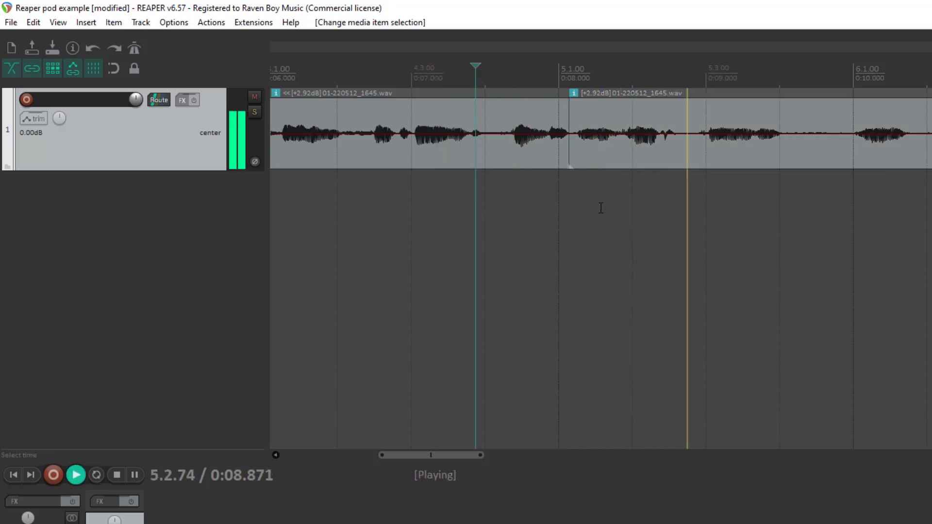
pyautogui.press('space')
# Nudge the later clip's audio slightly further from the join, set its start to 0:08.072 and check the transition by ear.
pyautogui.scroll(3, 576, 196)
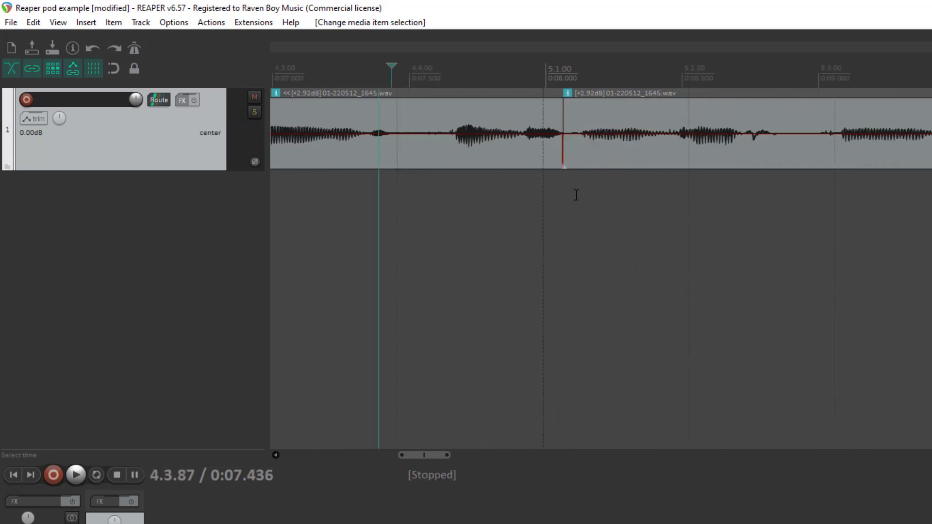
pyautogui.moveTo(582, 158); pyautogui.dragTo(562, 150)
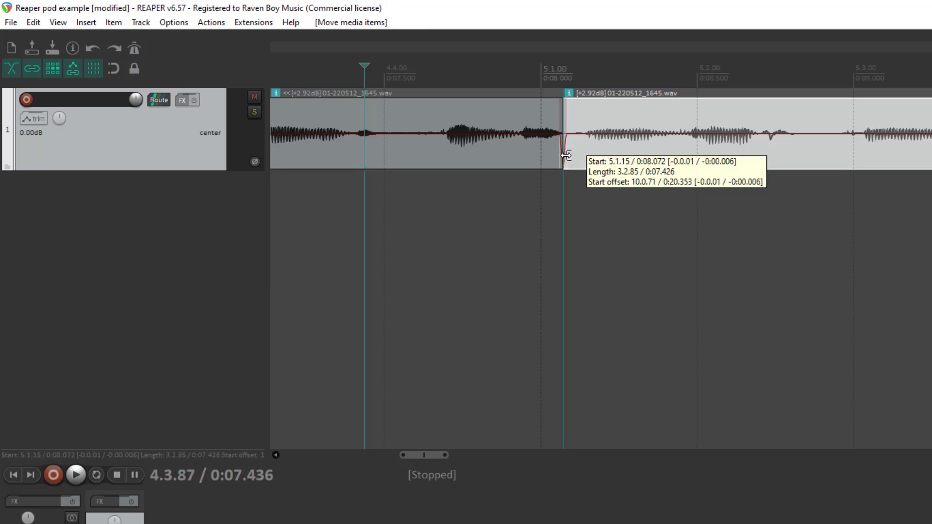
pyautogui.click(376, 202)
pyautogui.press('space')
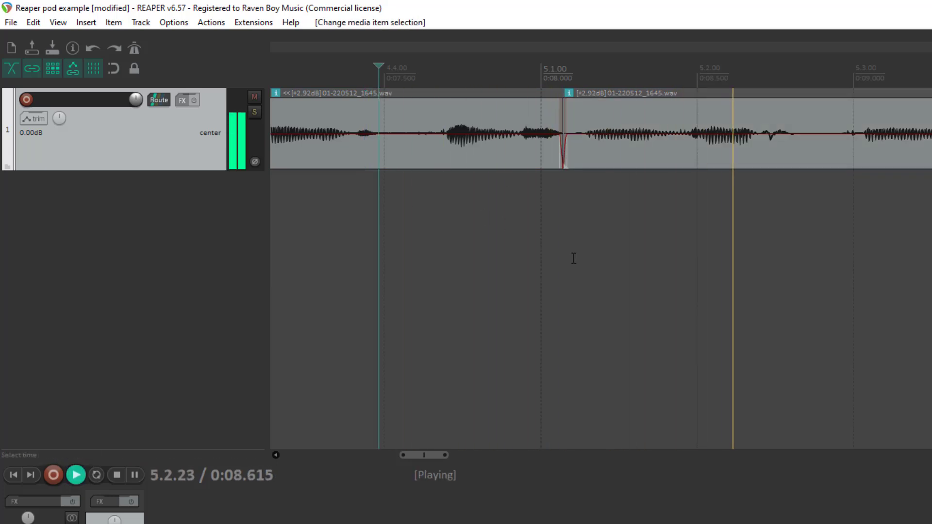
pyautogui.press('space')
# Play the recording from about 0:08.4 and again from about 0:09.5 to locate the next unwanted words.
pyautogui.scroll(-3, 574, 258)
pyautogui.click(597, 233)
pyautogui.press('space')
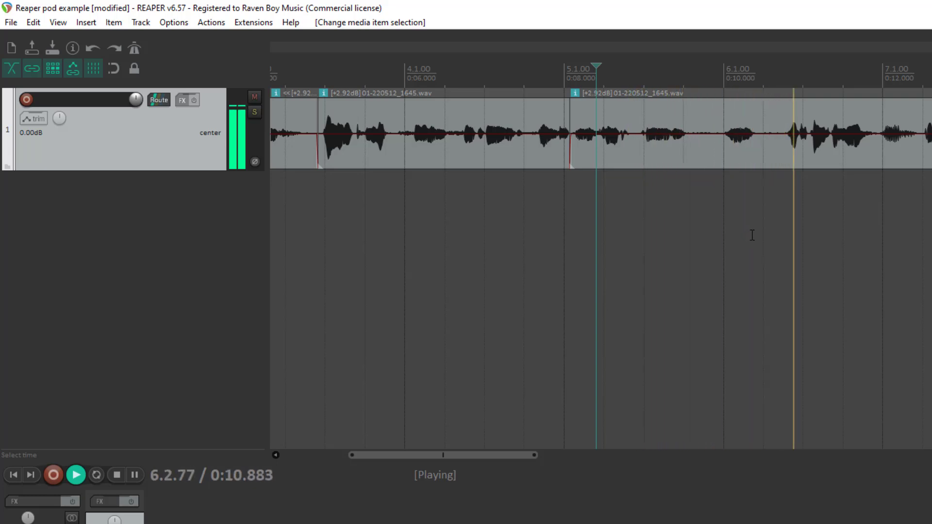
pyautogui.press('space')
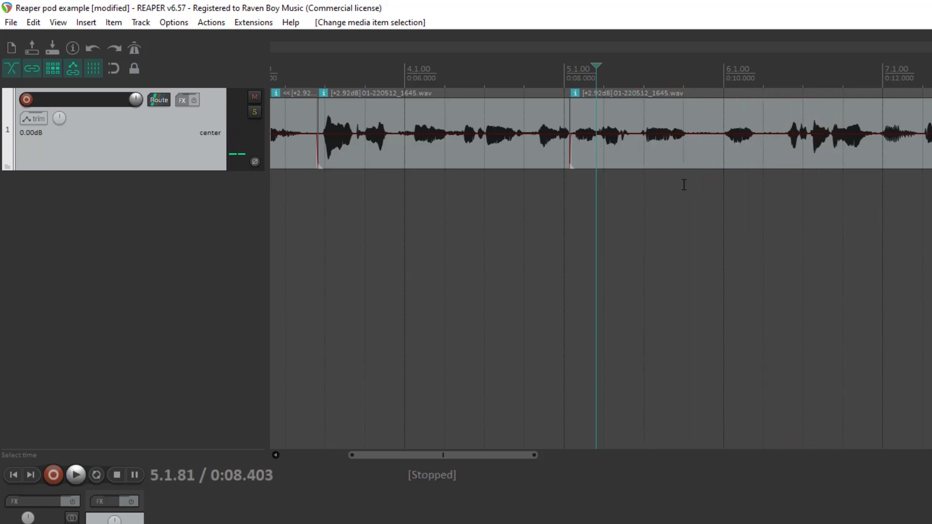
pyautogui.click(685, 183)
pyautogui.press('space')
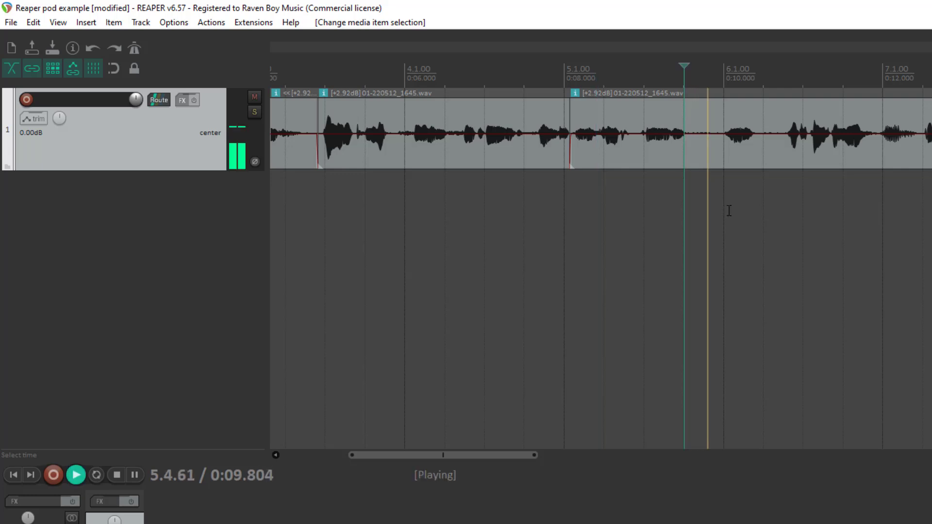
pyautogui.press('space')
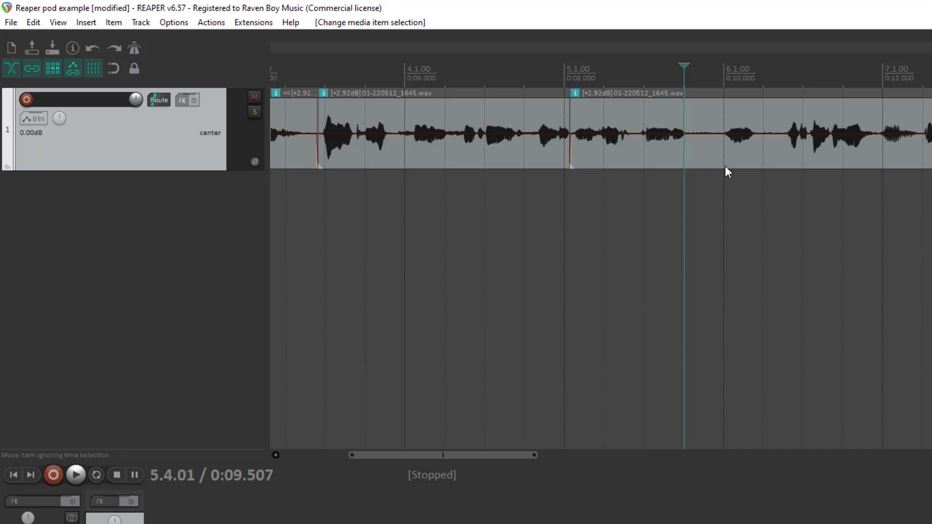
# Remove the section from about 0:09.99 to 0:10.78, closing the gap, and play across the new join from about 0:09.1.
pyautogui.click(722, 145)
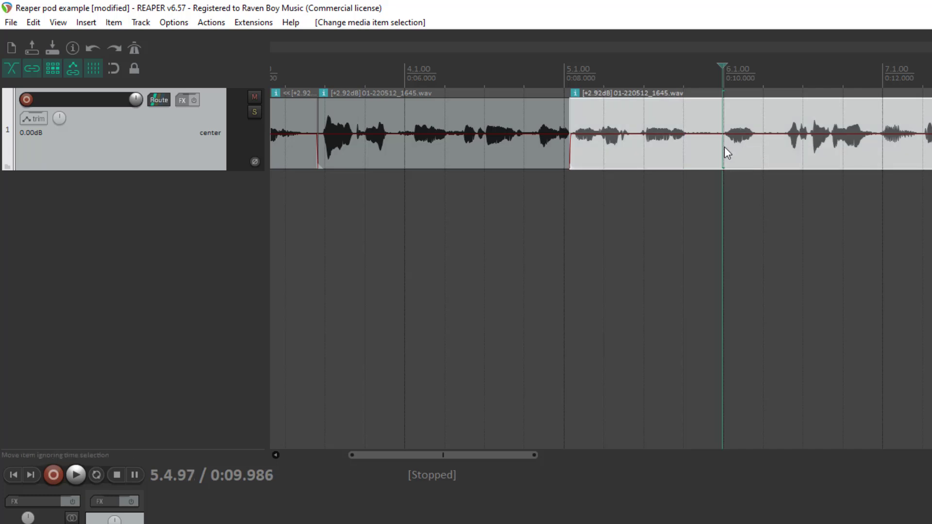
pyautogui.moveTo(721, 176); pyautogui.dragTo(785, 204)
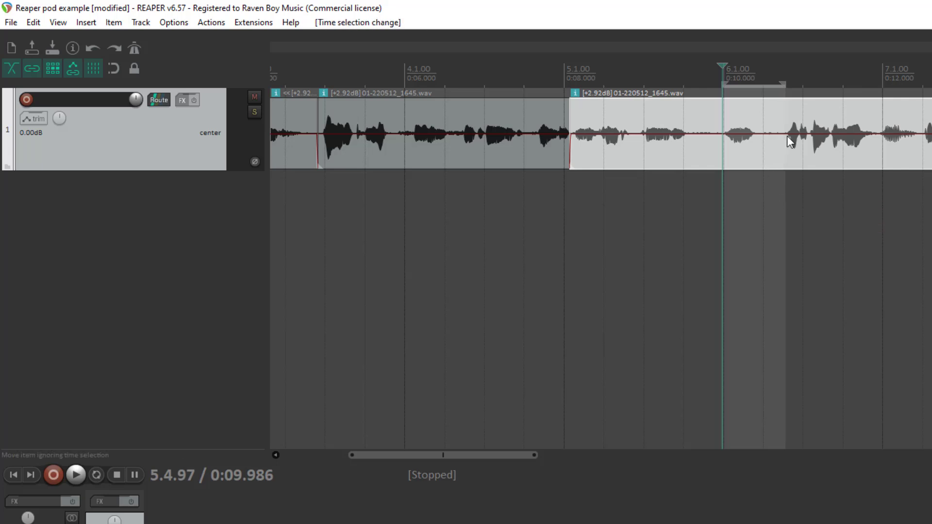
pyautogui.press('Delete')
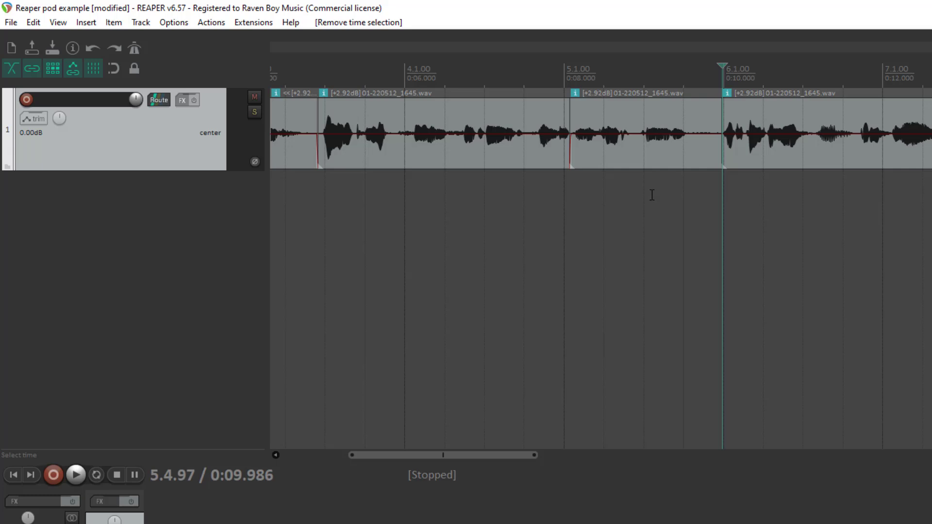
pyautogui.click(651, 194)
pyautogui.press('space')
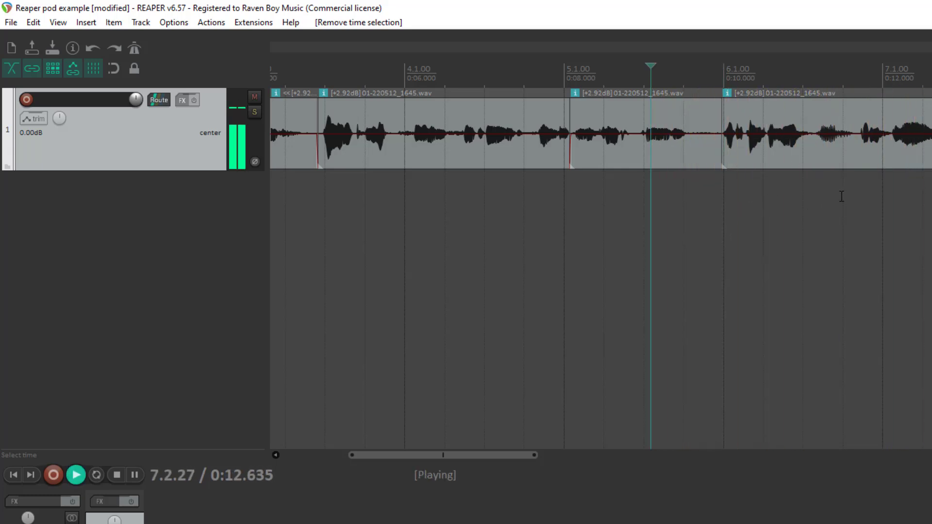
pyautogui.press('space')
# Play the recording from about 0:10.7 to find the next section to cut.
pyautogui.click(780, 196)
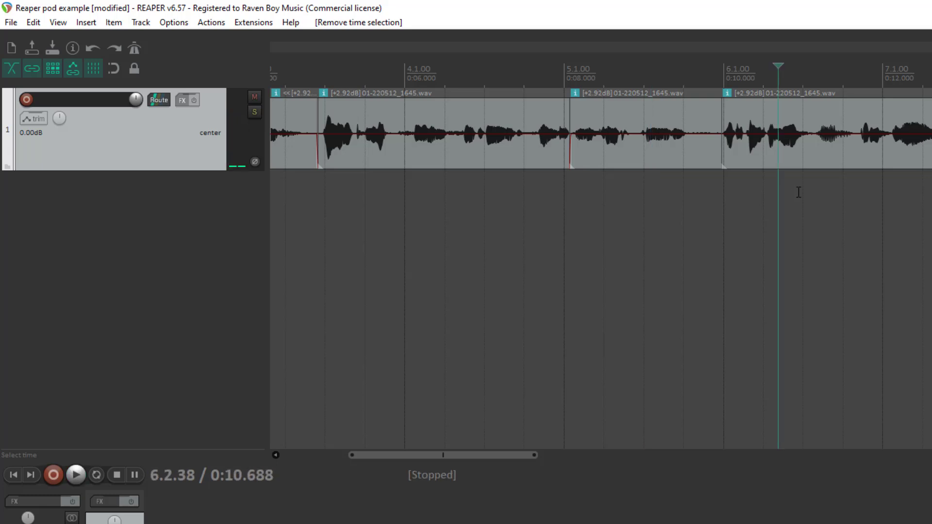
pyautogui.press('space')
pyautogui.scroll(1, 854, 200)
pyautogui.scroll(1, 853, 199)
pyautogui.press('space')
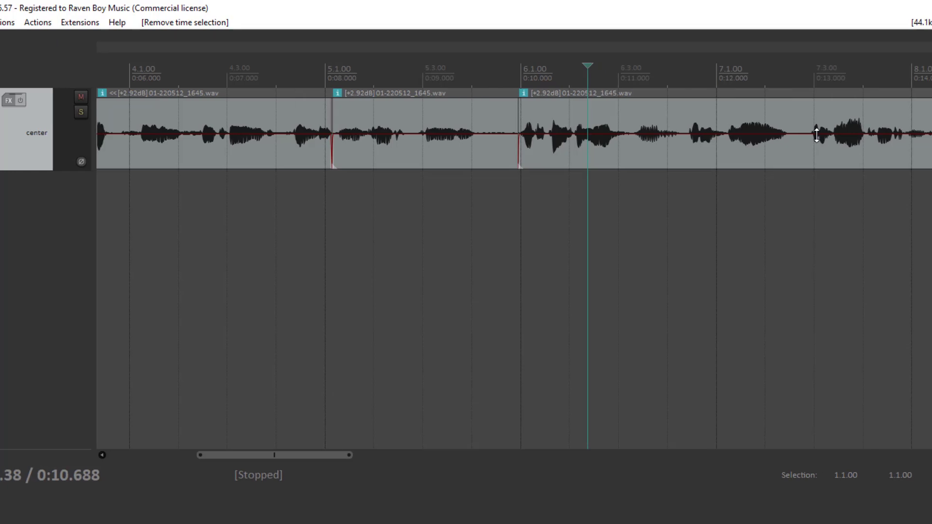
# Remove the section from about 0:11.13 to 0:12.97, closing the gap, and play across the join from about 0:10.3.
pyautogui.click(582, 154)
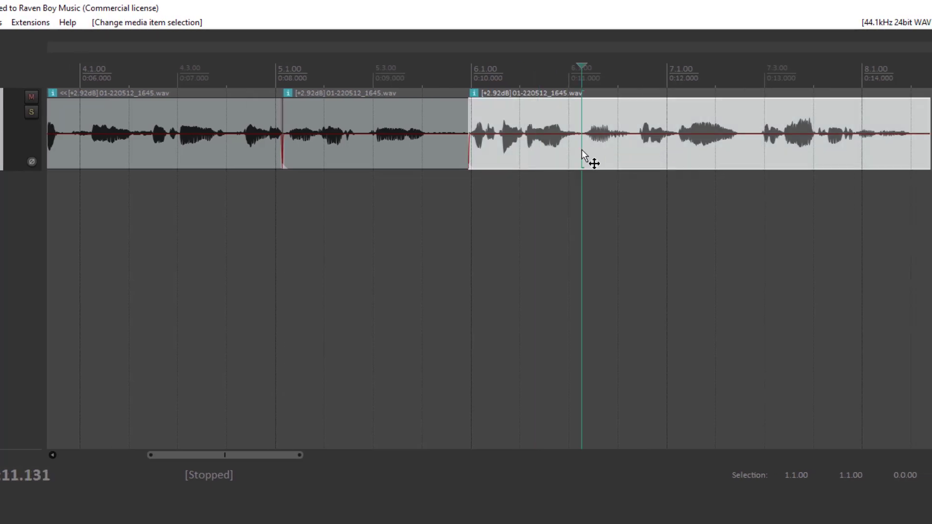
pyautogui.moveTo(582, 182); pyautogui.dragTo(761, 213)
pyautogui.hotkey('ctrl', 'Delete')
pyautogui.click(503, 187)
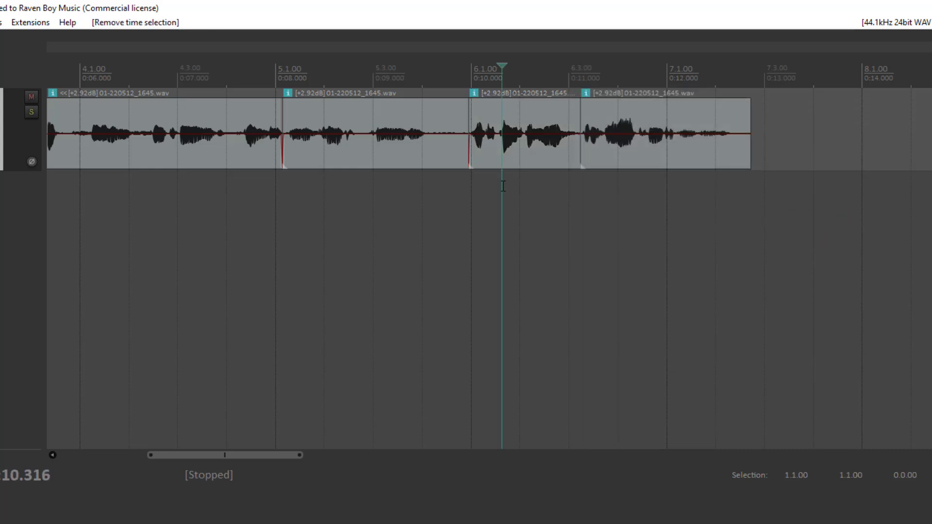
pyautogui.press('space')
pyautogui.press('space')
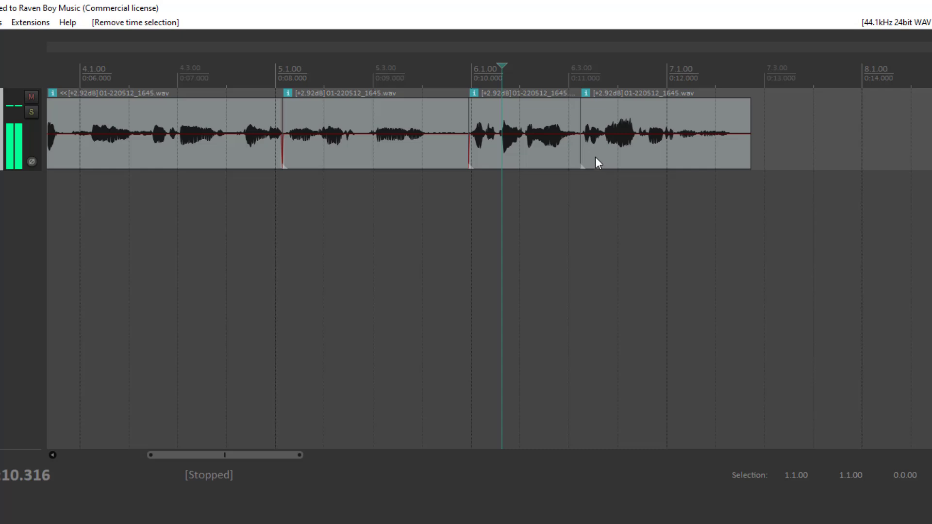
# Lengthen the pause slightly at the start of the final clip and play across the join from about 0:10.37.
pyautogui.moveTo(597, 155)
pyautogui.mouseDown()
pyautogui.moveTo(607, 156)
pyautogui.moveTo(580, 156)
pyautogui.mouseUp()
pyautogui.click(508, 184)
pyautogui.press('space')
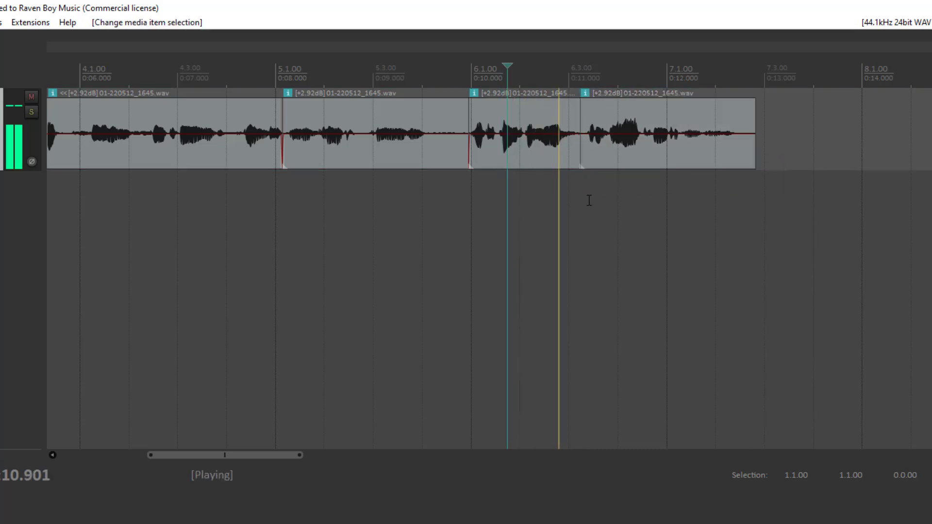
pyautogui.press('space')
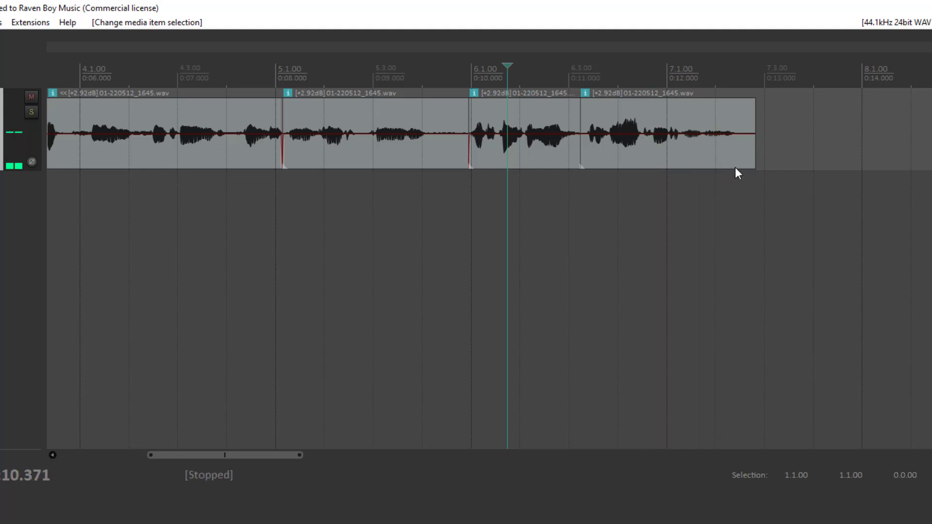
pyautogui.press('space')
pyautogui.press('space')
pyautogui.scroll(-3, 592, 216)
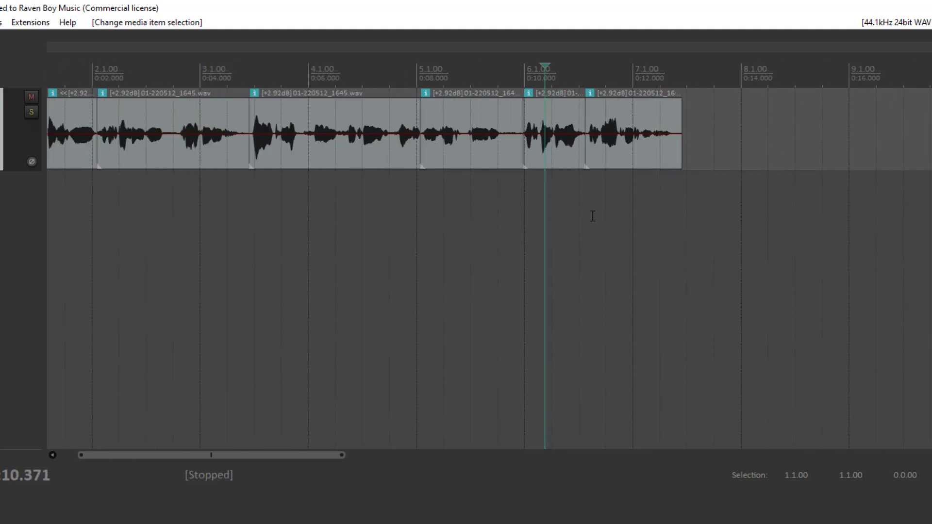
pyautogui.scroll(-4, 592, 216)
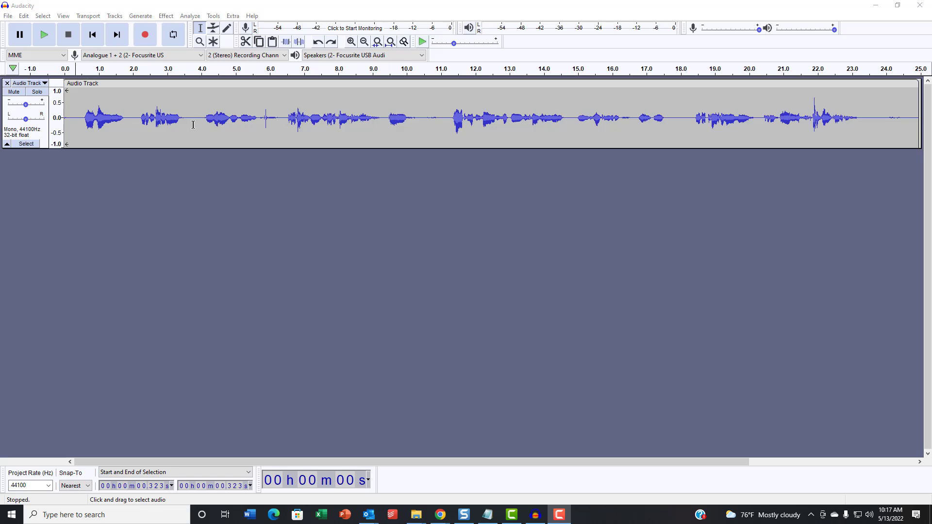
# Switch to Audacity and delete the audio between about 3.77 and 6.42 seconds, closing the gap.
pyautogui.moveTo(192, 124); pyautogui.dragTo(284, 131)
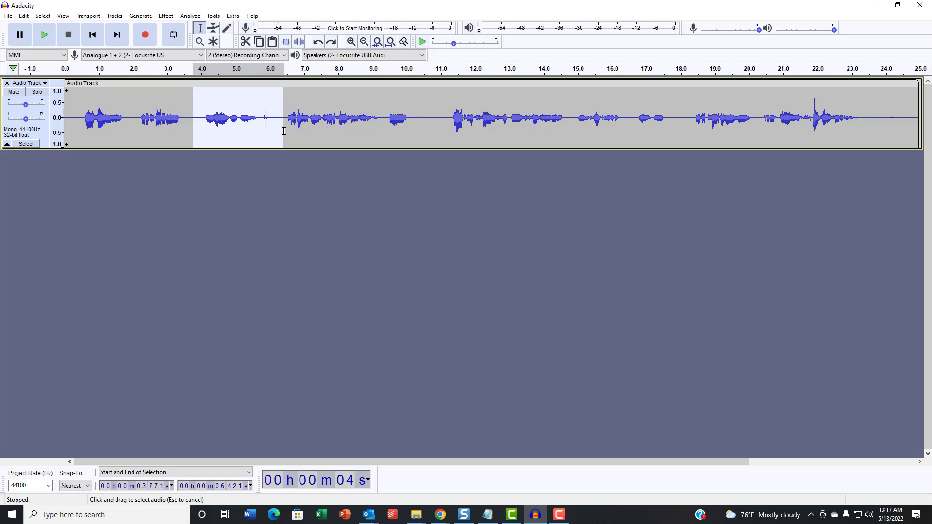
pyautogui.press('Delete')
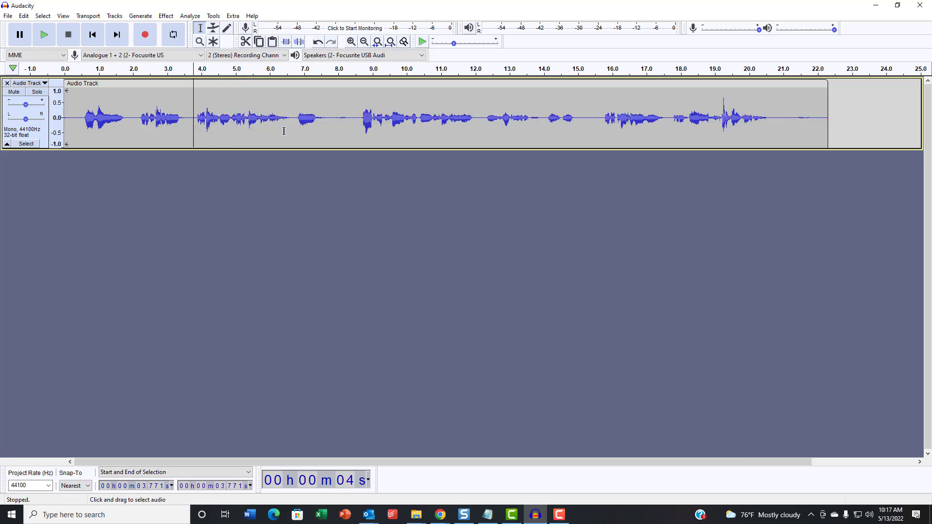
pyautogui.click(159, 111)
# Delete the tail from about 20.73 seconds to the end and the silence before the first word.
pyautogui.moveTo(774, 129); pyautogui.dragTo(837, 134)
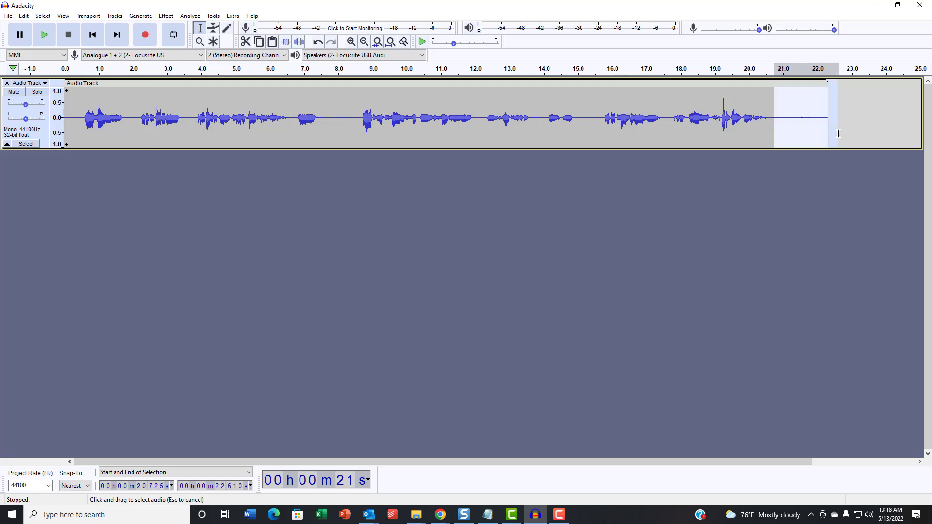
pyautogui.press('Delete')
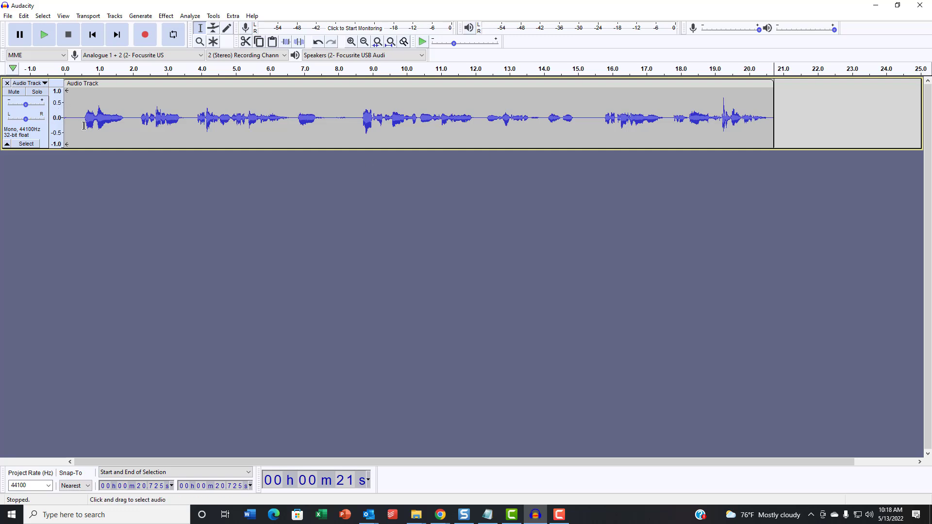
pyautogui.moveTo(84, 127); pyautogui.dragTo(61, 127)
pyautogui.press('Delete')
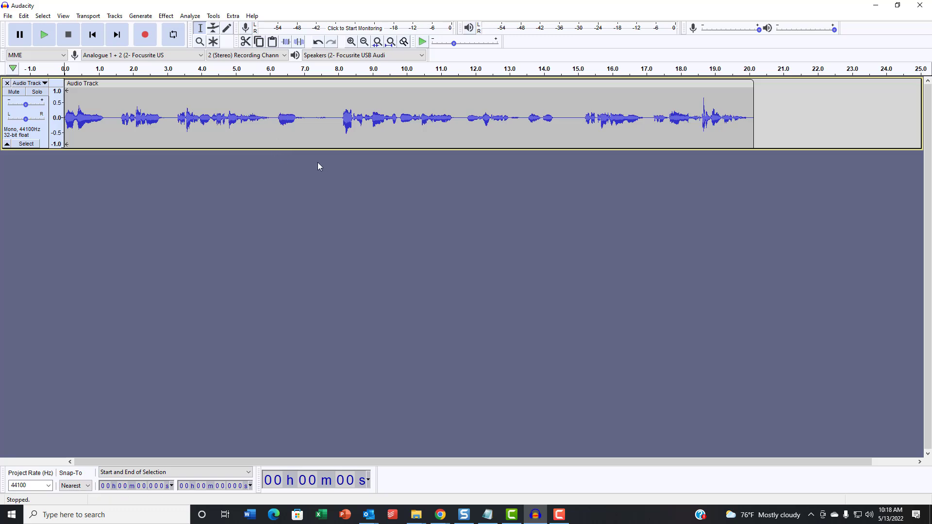
# Undo the three deletions to restore the full recording and clear the selection.
pyautogui.hotkey('ctrl', 'z')
pyautogui.hotkey('ctrl', 'z')
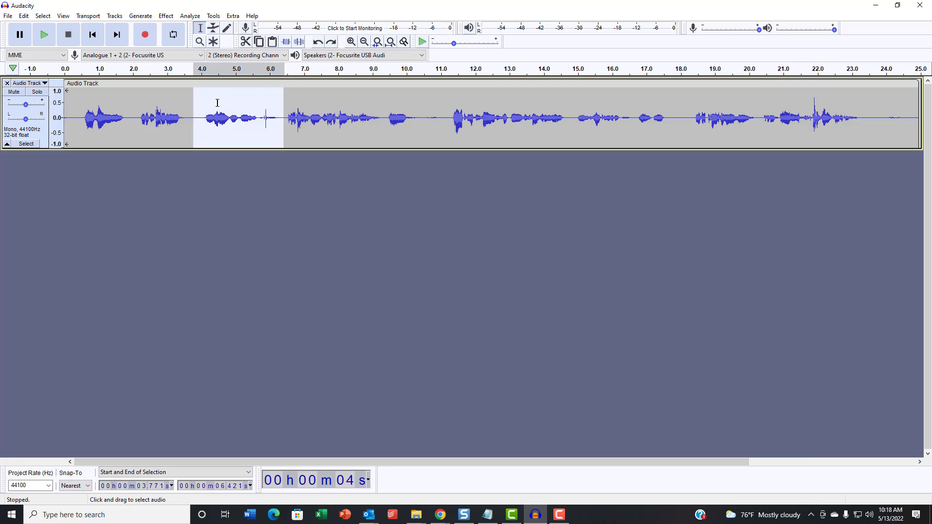
pyautogui.click(340, 101)
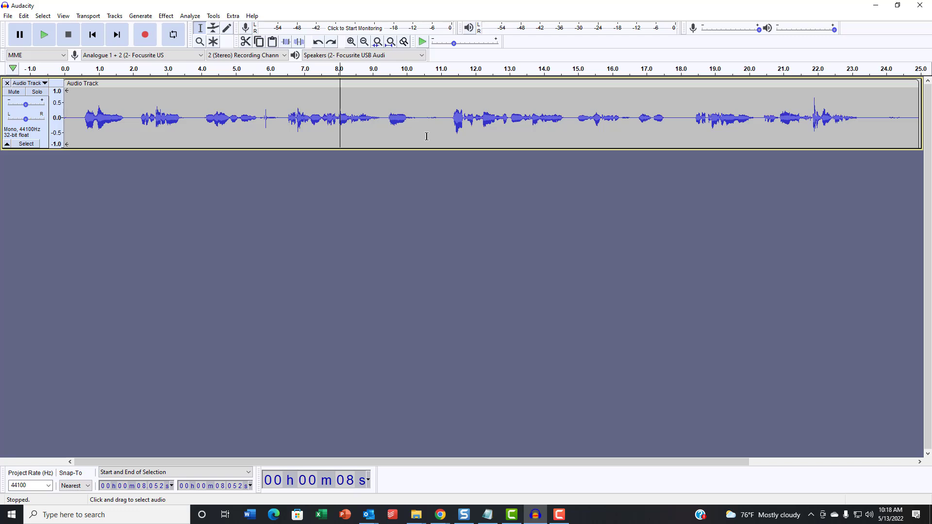
# Split the clip at about 6.4 seconds, just before the next phrase, and move the later clip to start at about 12.7 seconds.
pyautogui.click(385, 109)
pyautogui.click(290, 120)
pyautogui.click(284, 125)
pyautogui.moveTo(287, 126); pyautogui.dragTo(286, 127)
pyautogui.rightClick(286, 126)
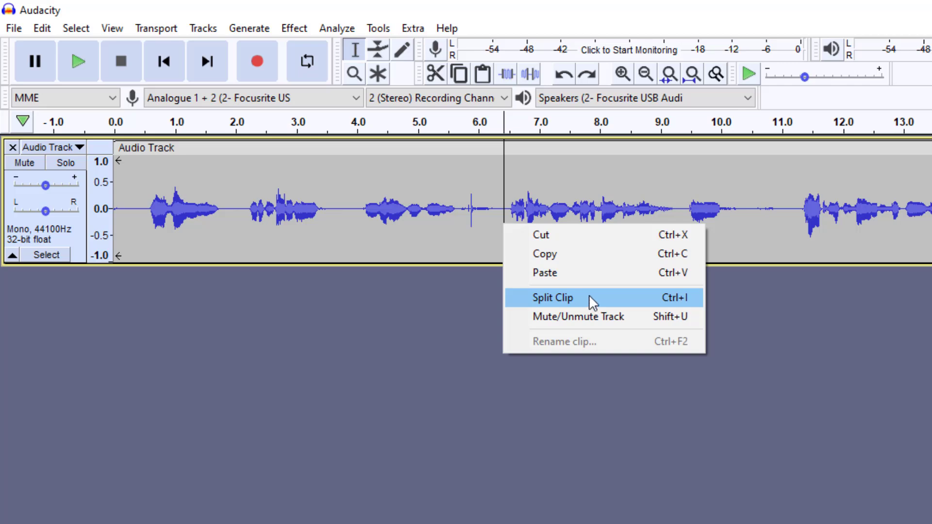
pyautogui.click(586, 297)
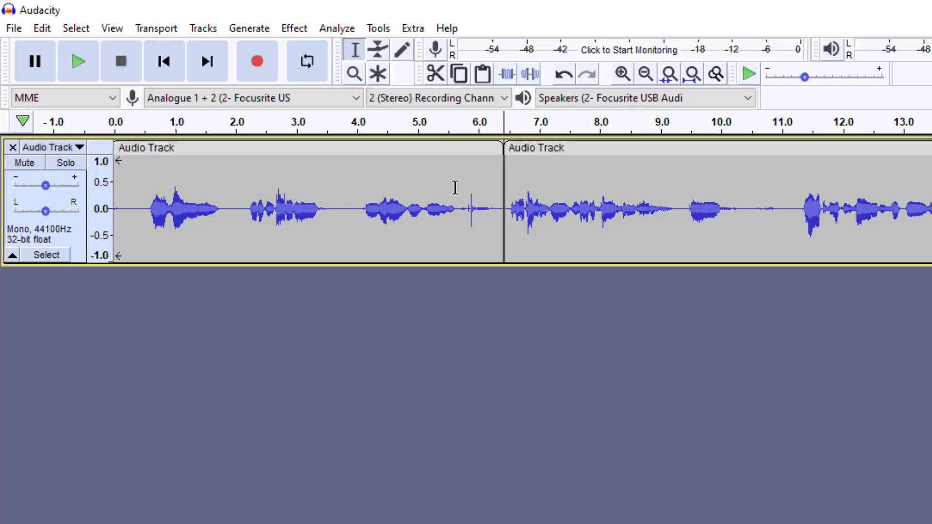
pyautogui.moveTo(570, 148); pyautogui.dragTo(926, 148)
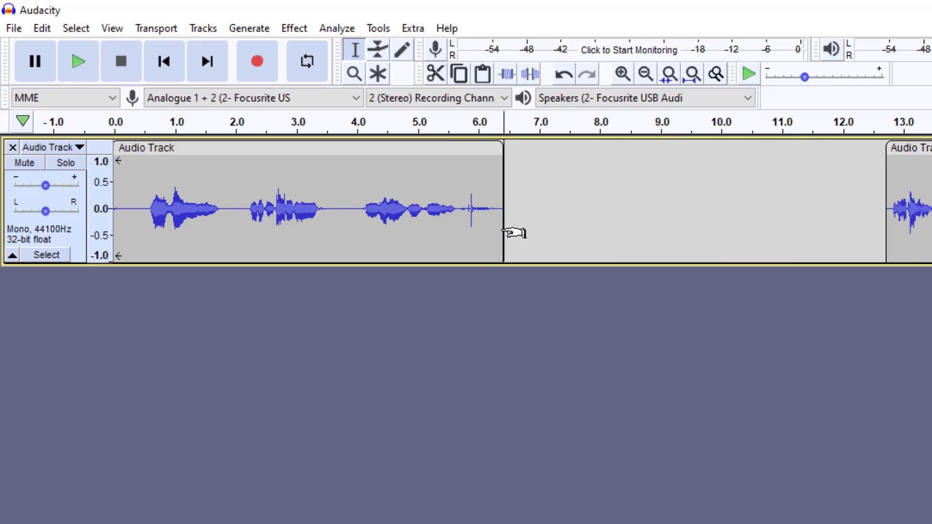
# Extend the first clip's end to about 11.5 seconds to reveal hidden audio and trim it back to about 6.4 seconds.
pyautogui.moveTo(499, 163); pyautogui.dragTo(815, 180)
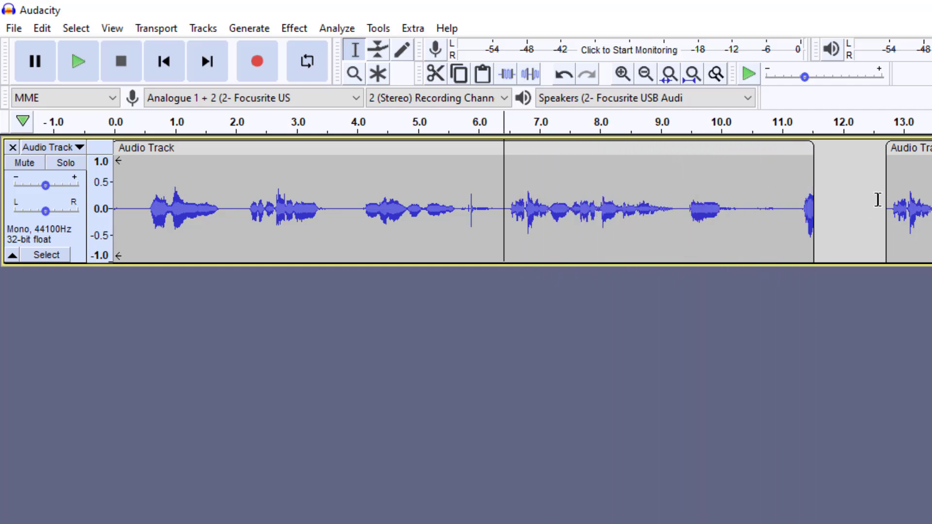
pyautogui.moveTo(810, 163); pyautogui.dragTo(500, 182)
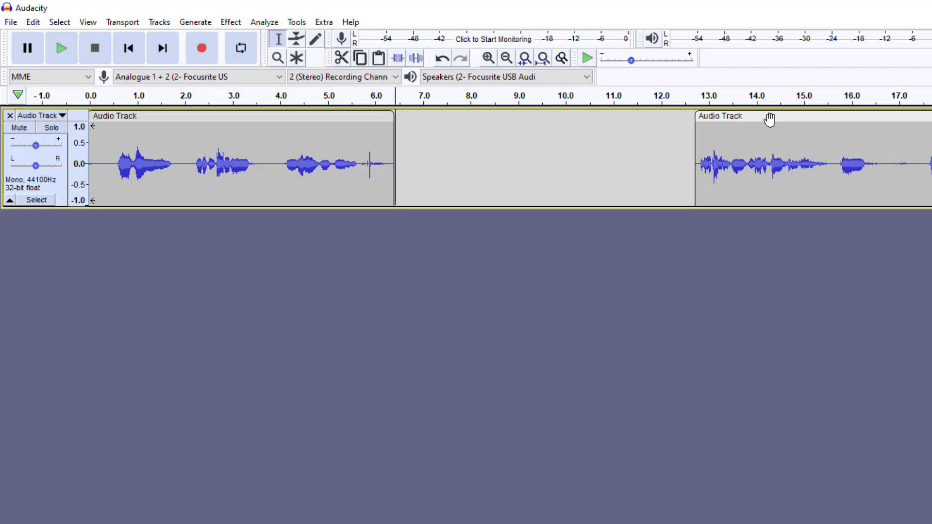
# Move the later clip back to start at about 6.4 seconds, directly against the end of the first clip.
pyautogui.moveTo(769, 119); pyautogui.dragTo(484, 147)
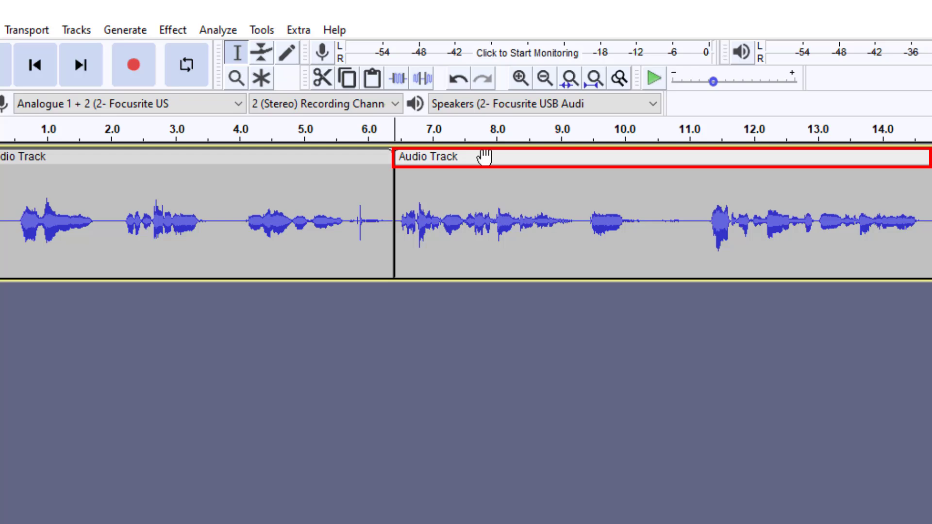
pyautogui.moveTo(478, 158); pyautogui.dragTo(494, 202)
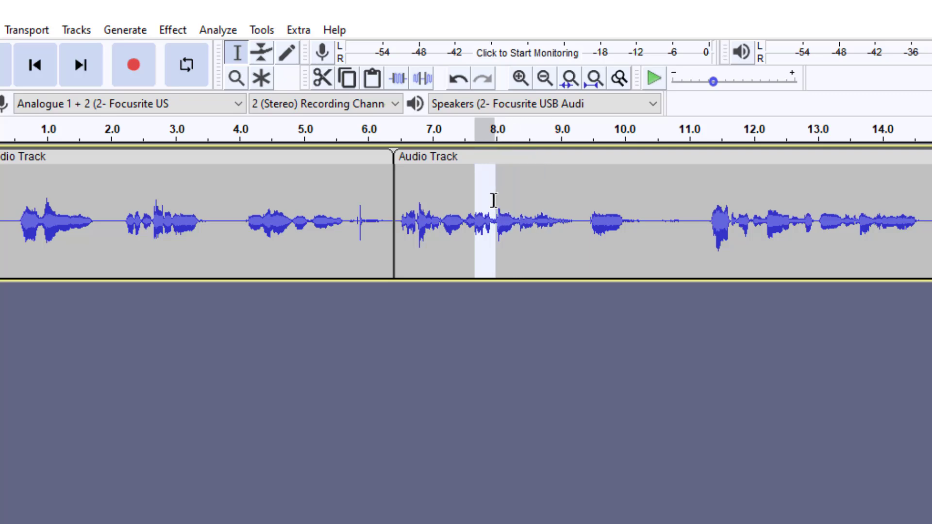
pyautogui.click(495, 360)
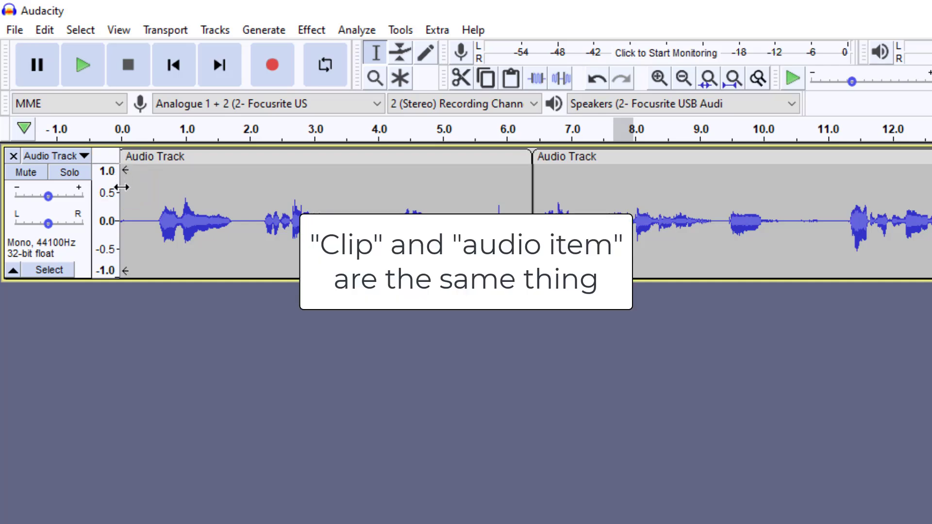
# Trim the first clip's start to about 0.5 seconds and the last clip's end to about 23.2 seconds.
pyautogui.moveTo(124, 188); pyautogui.dragTo(154, 184)
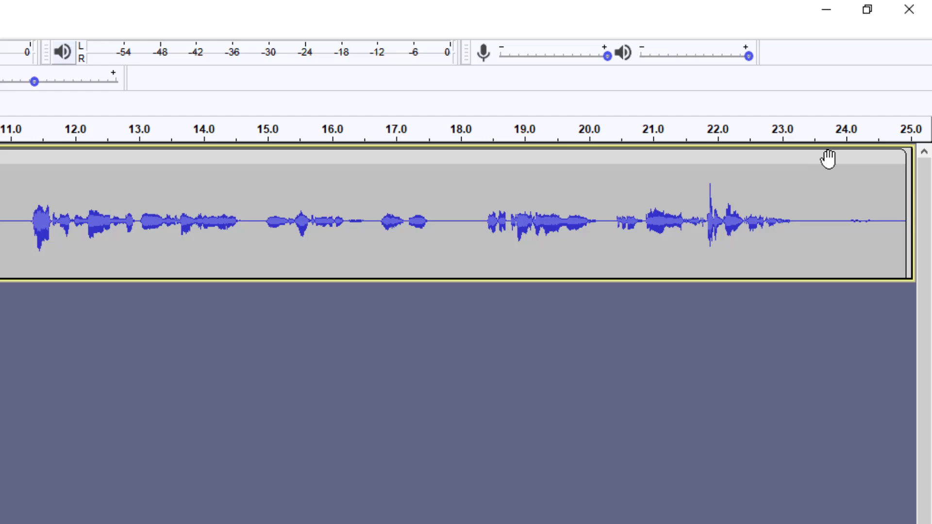
pyautogui.moveTo(901, 175); pyautogui.dragTo(793, 191)
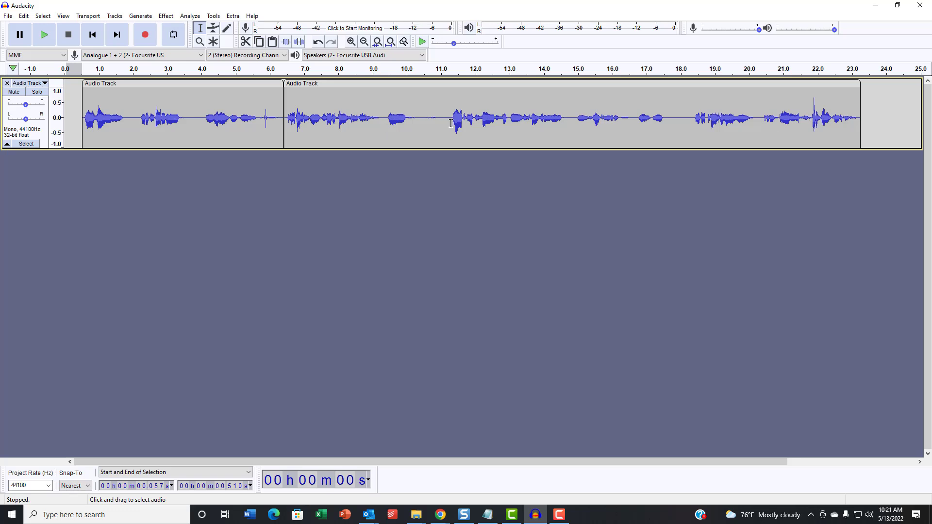
# Try deleting the audio from about 9.3 to 11.3 seconds in the second clip, and undo the deletion.
pyautogui.moveTo(450, 123); pyautogui.dragTo(382, 138)
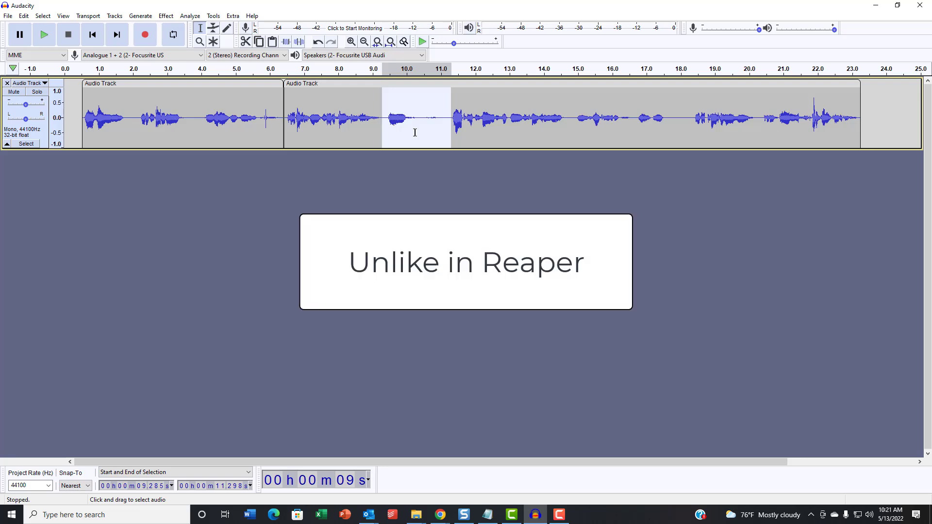
pyautogui.press('Delete')
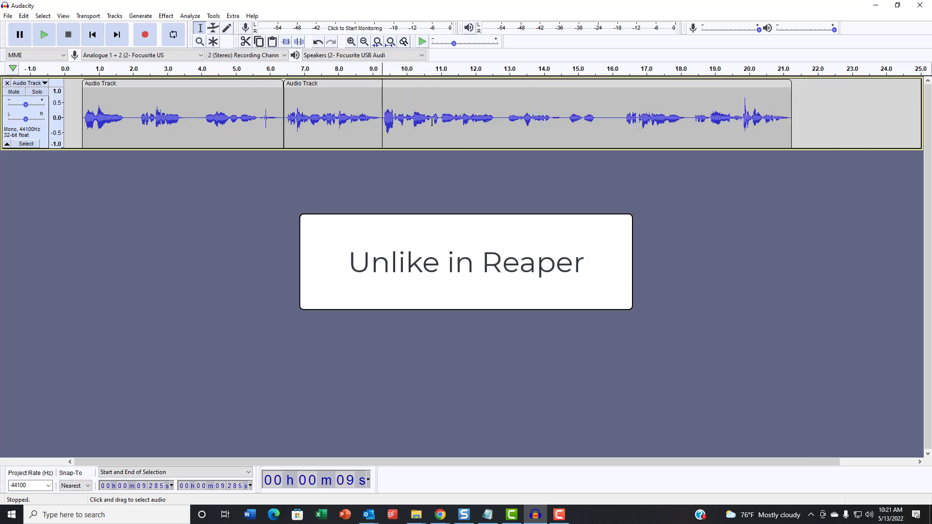
pyautogui.click(353, 126)
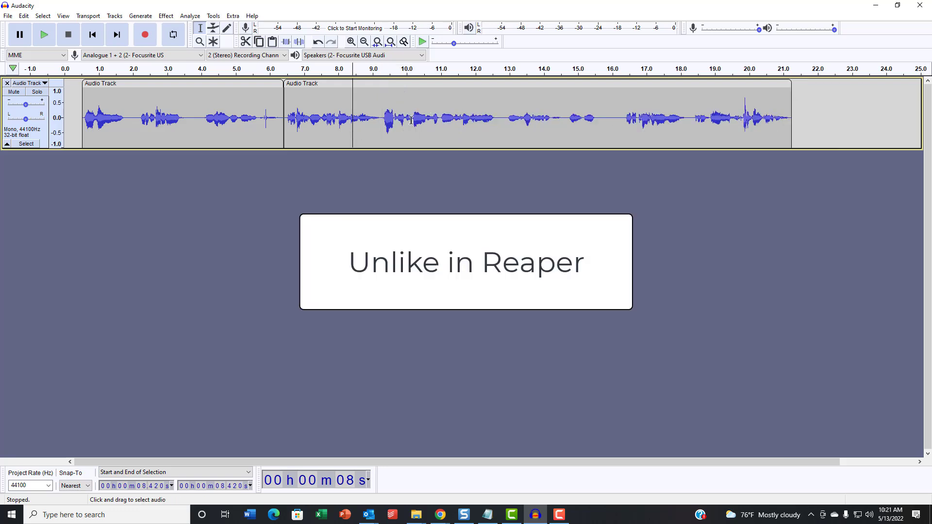
pyautogui.click(382, 115)
pyautogui.hotkey('ctrl', 'v')
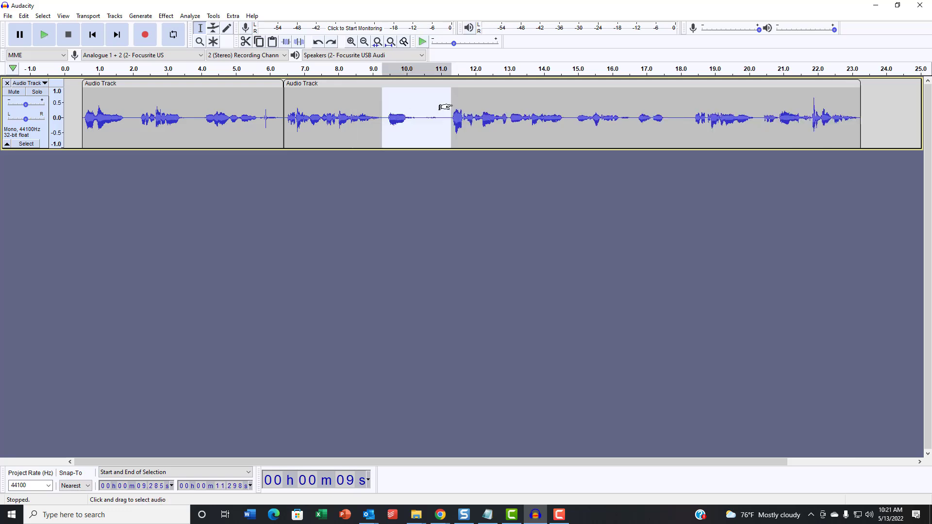
pyautogui.hotkey('ctrl', 'z')
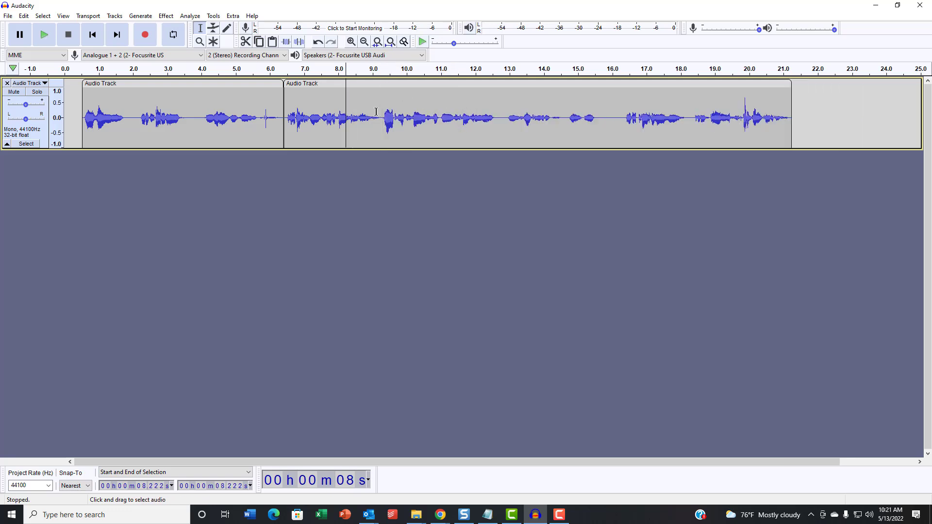
pyautogui.click(345, 109)
pyautogui.hotkey('ctrl', 'z')
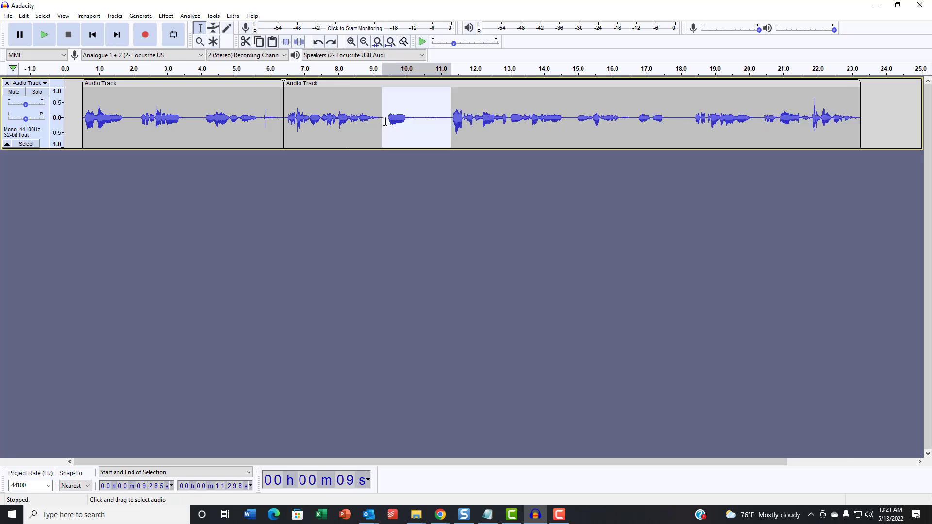
# Split the second clip at about 11.2 seconds, just before the next phrase.
pyautogui.click(448, 124)
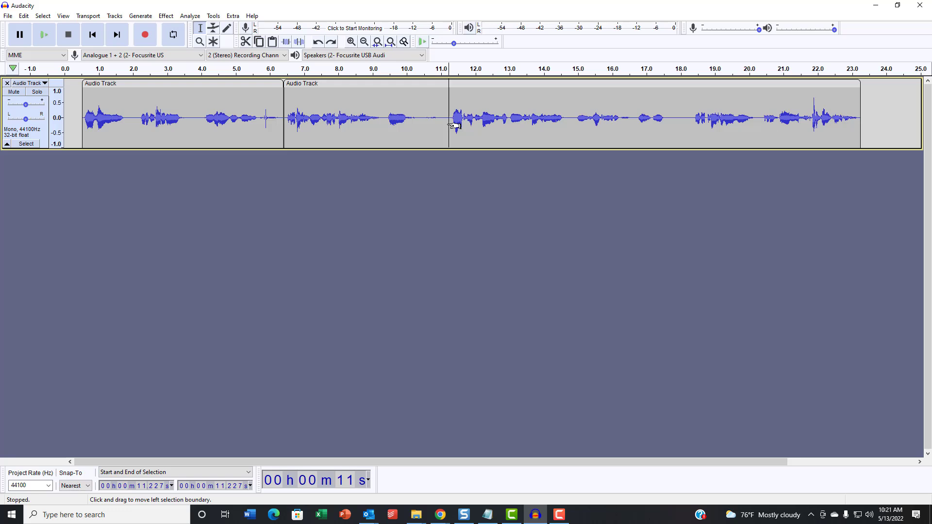
pyautogui.hotkey('ctrl', 'i')
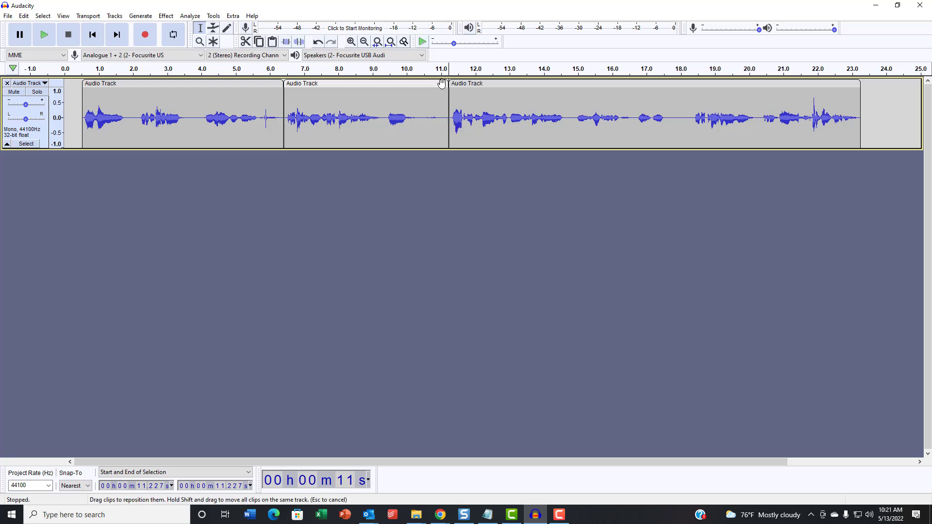
# Trim the middle clip's end to about 10.4 seconds and move the last clip to start at about 10.6 seconds.
pyautogui.moveTo(446, 84); pyautogui.dragTo(405, 86)
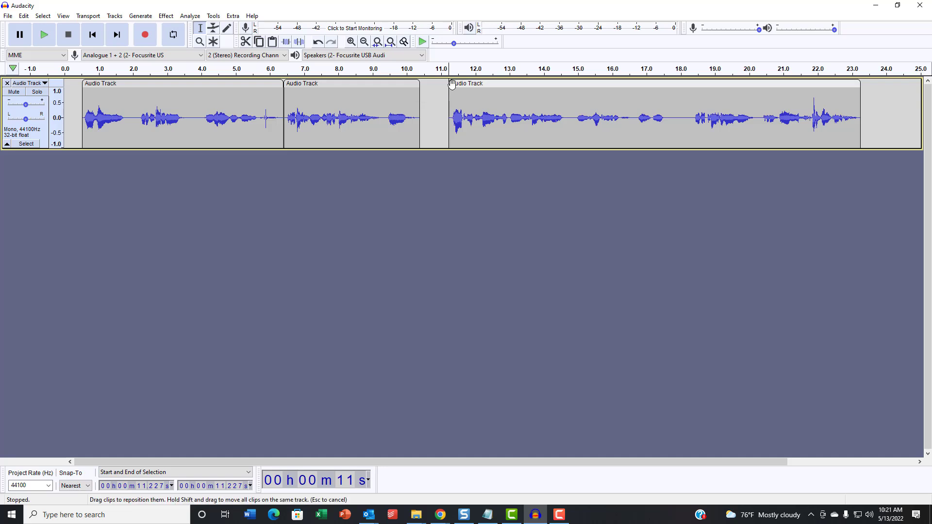
pyautogui.moveTo(477, 84)
pyautogui.mouseDown()
pyautogui.moveTo(461, 84)
pyautogui.moveTo(474, 84)
pyautogui.mouseUp()
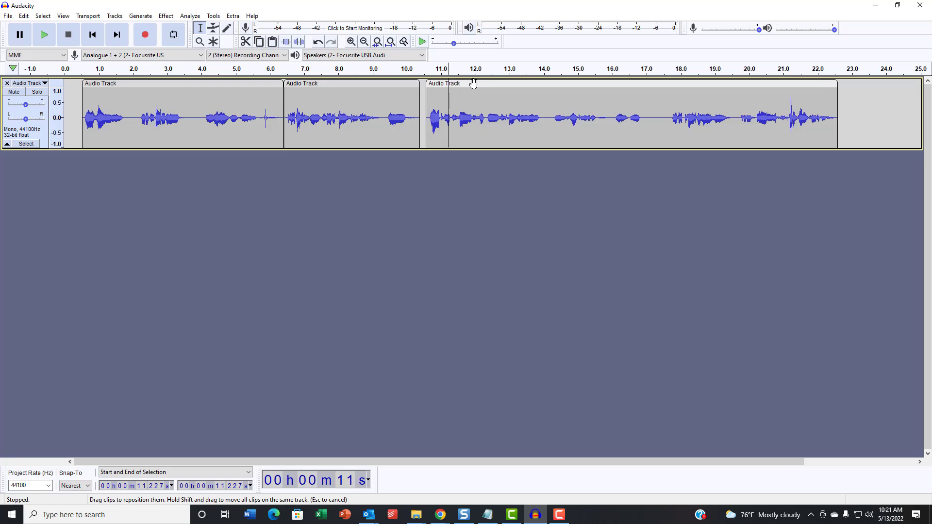